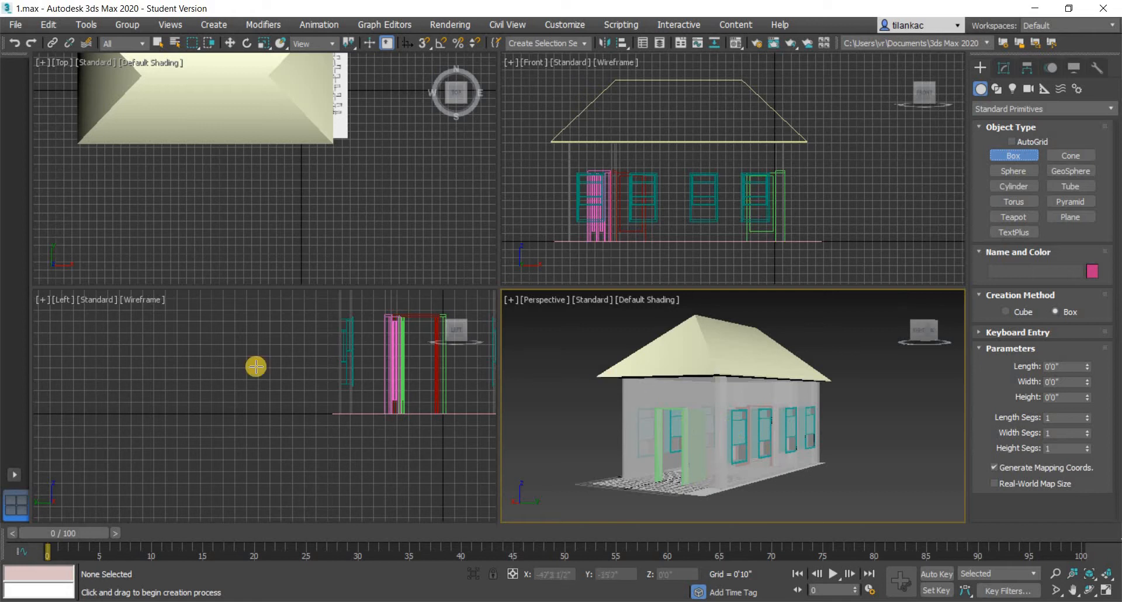
Move the roof along the Y axis, away from the house, to uncover the floor plan.
middle_click_drag(257, 195, 280, 258)
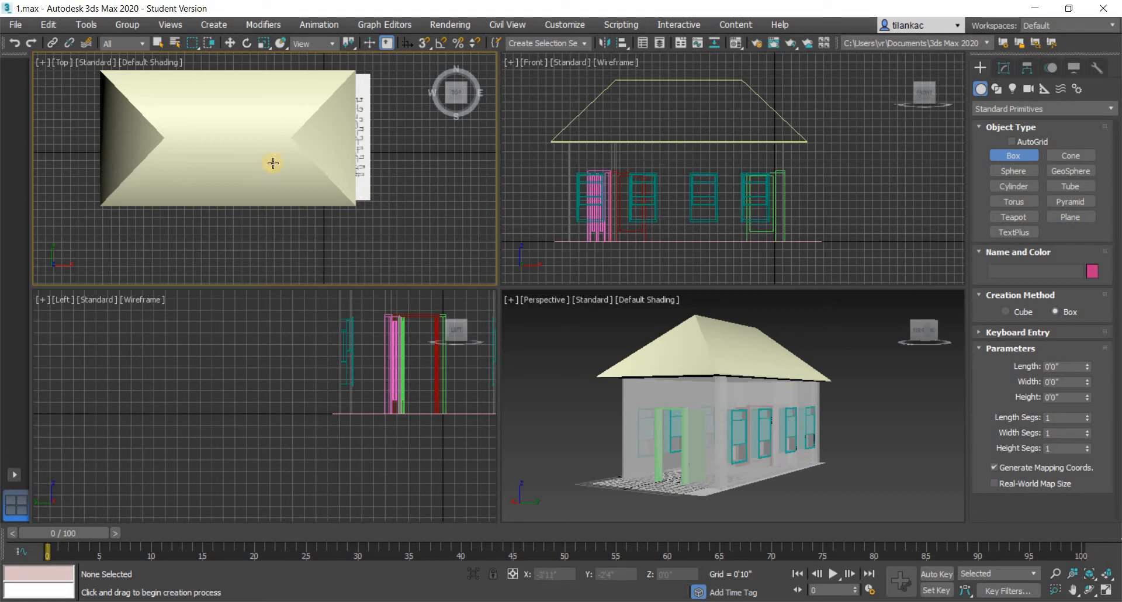
key("w")
scroll(310, 204, "down", 3)
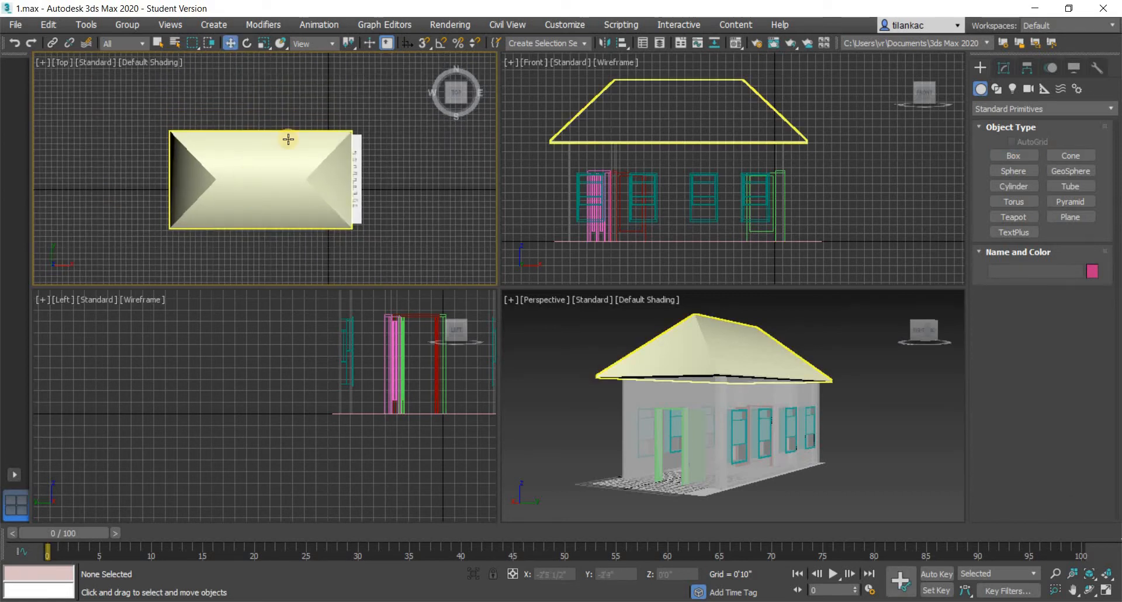
right_click(293, 144)
left_click(227, 41)
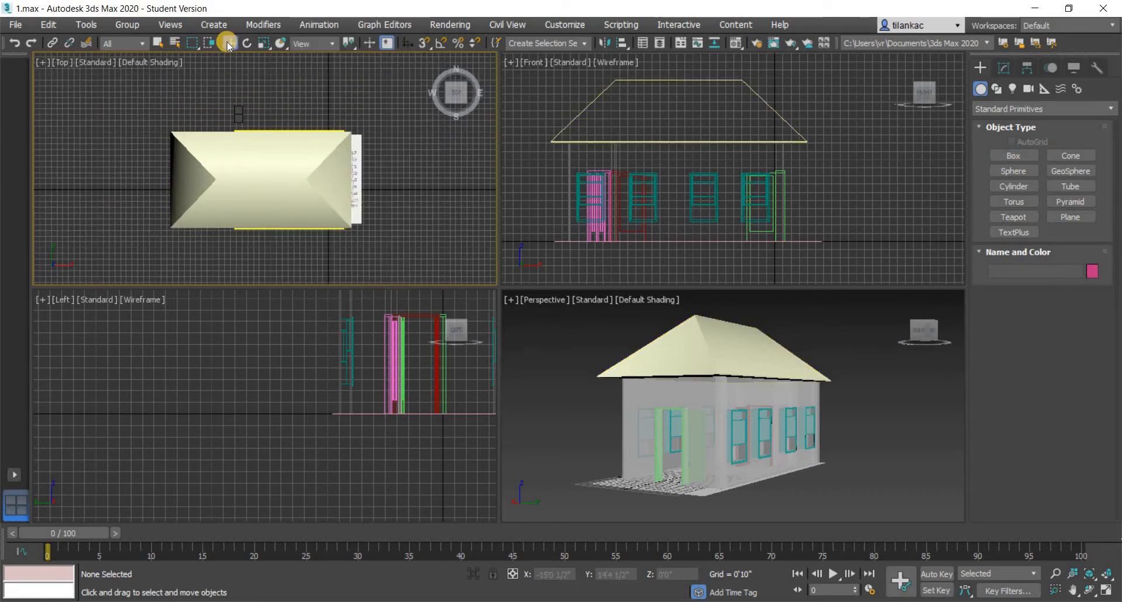
left_click(237, 186)
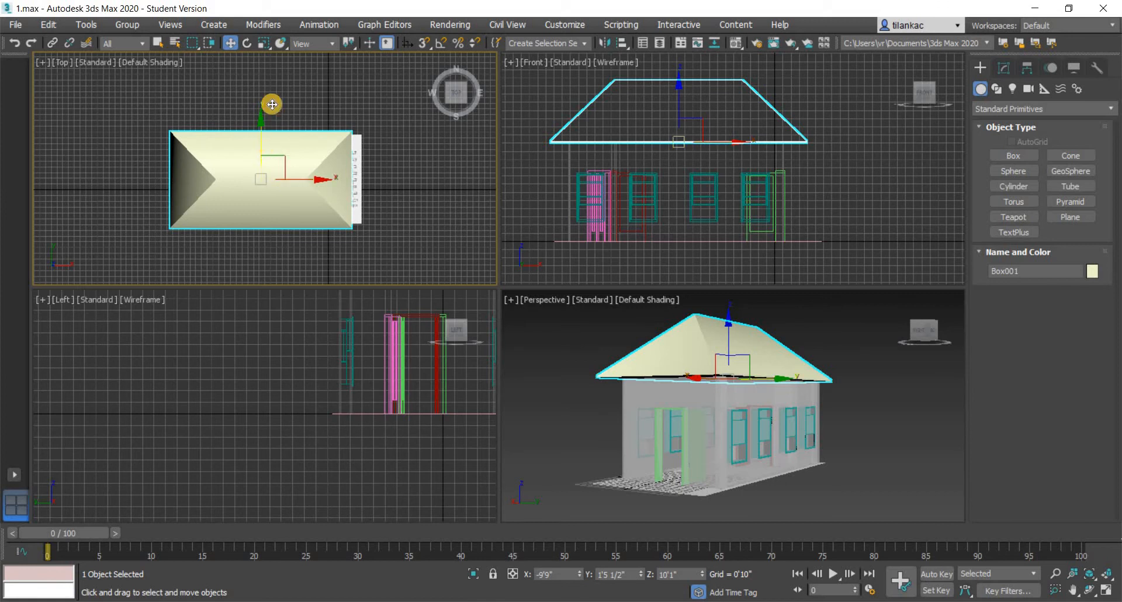
left_click_drag(272, 104, 261, 39)
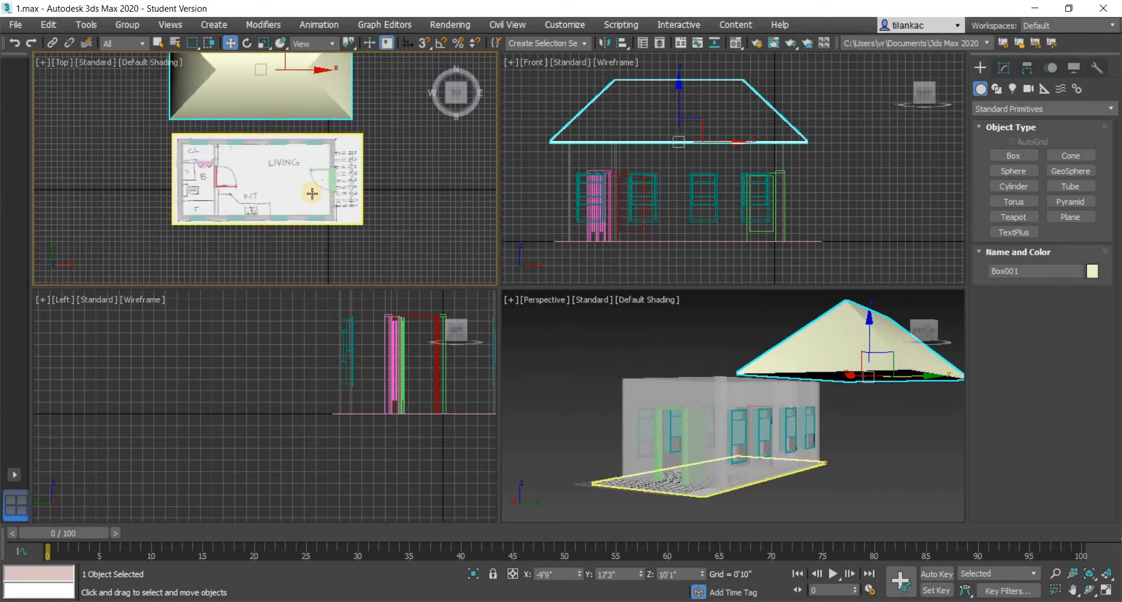
Create a base slab box under the whole house, about 13'1" long, 24'2 1/2" wide and -0'5" high.
scroll(327, 210, "up", 3)
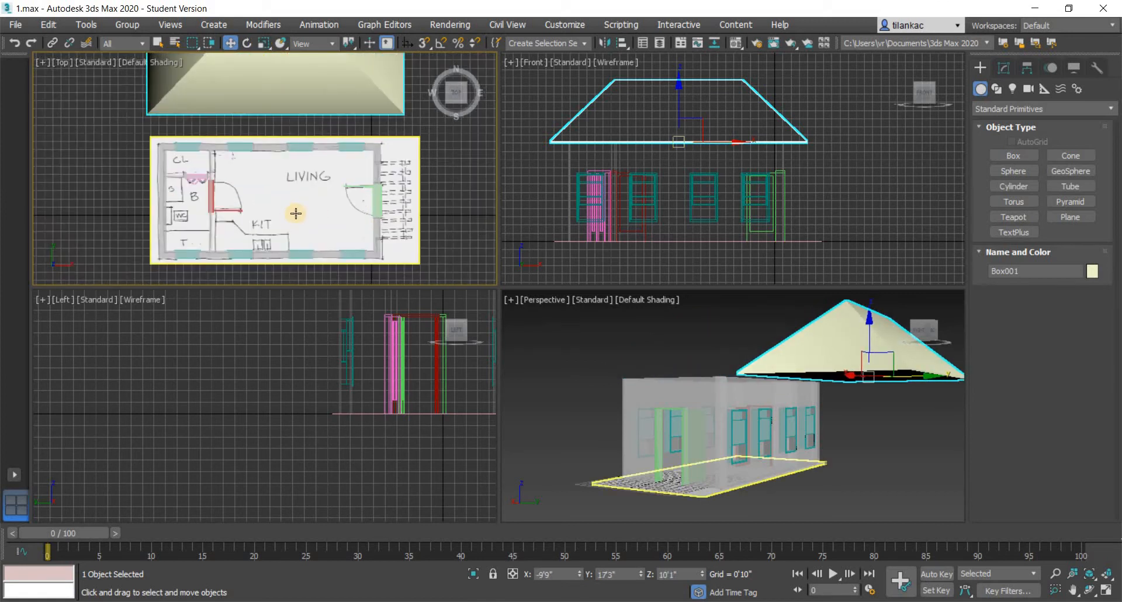
scroll(296, 214, "up", 2)
scroll(350, 199, "up", 1)
middle_click_drag(360, 195, 339, 197)
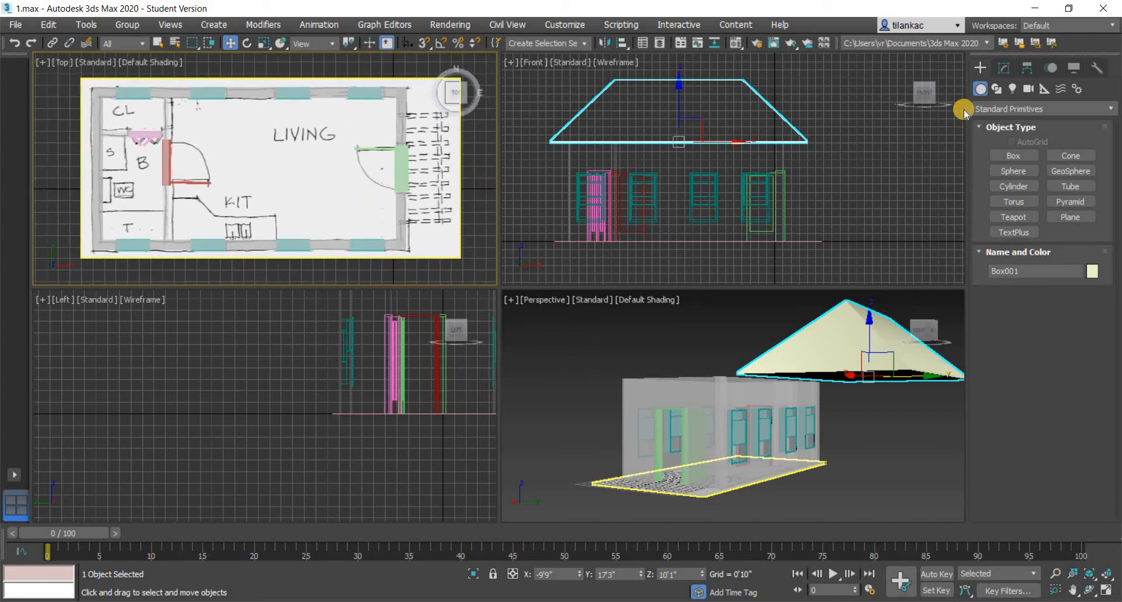
left_click(1026, 156)
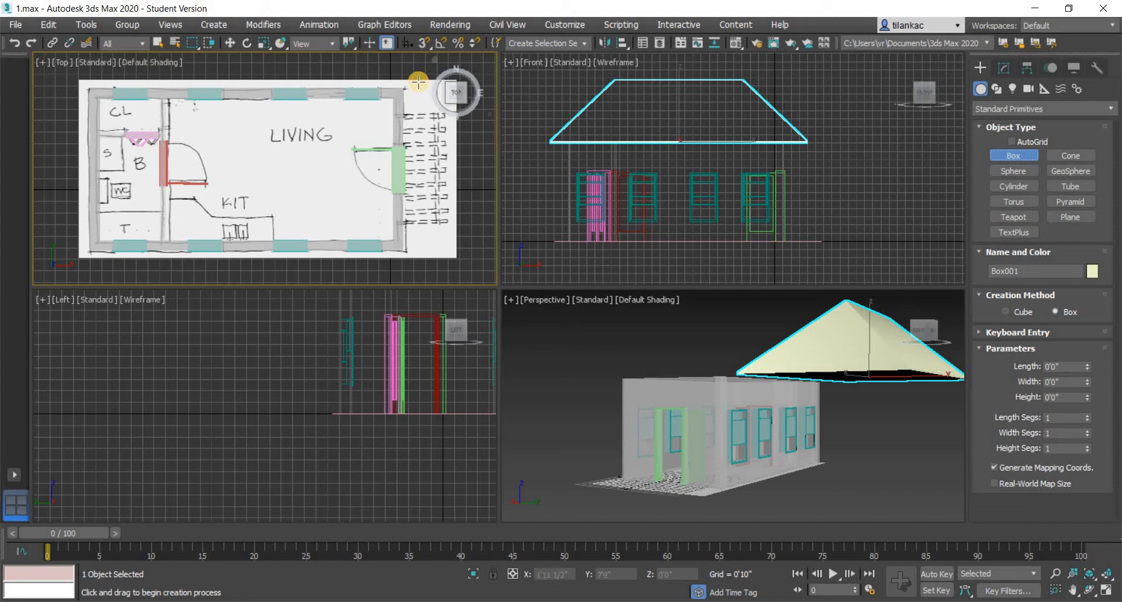
left_click_drag(416, 79, 81, 266)
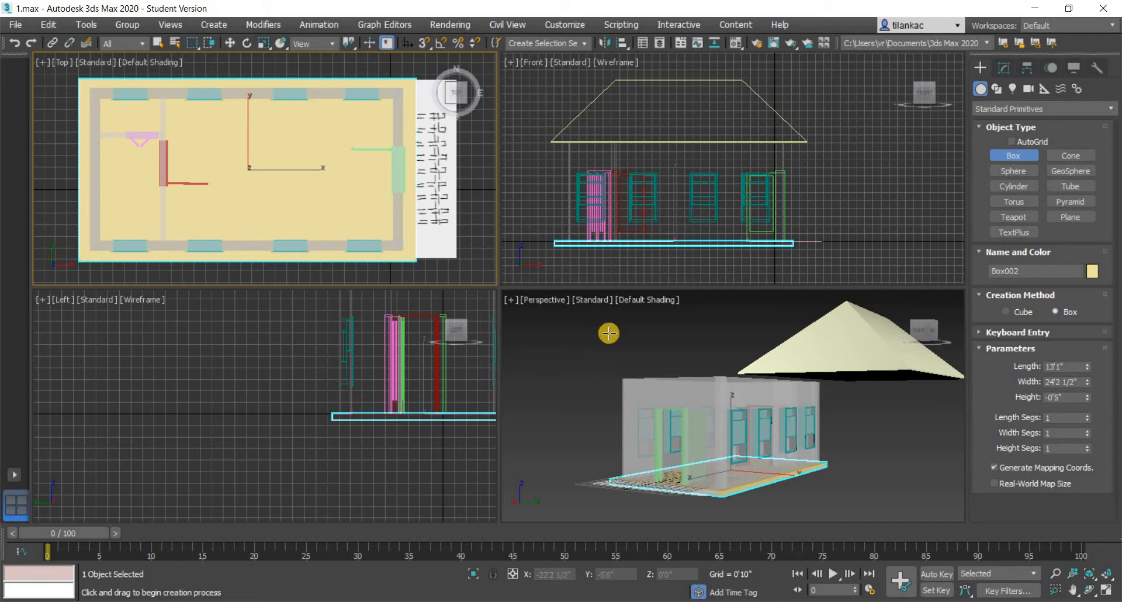
Create a floor box over the living and kitchen area, about 10'8 1/2" long, 16'7 1/2" wide and 0'1 1/2" high.
middle_click(791, 476)
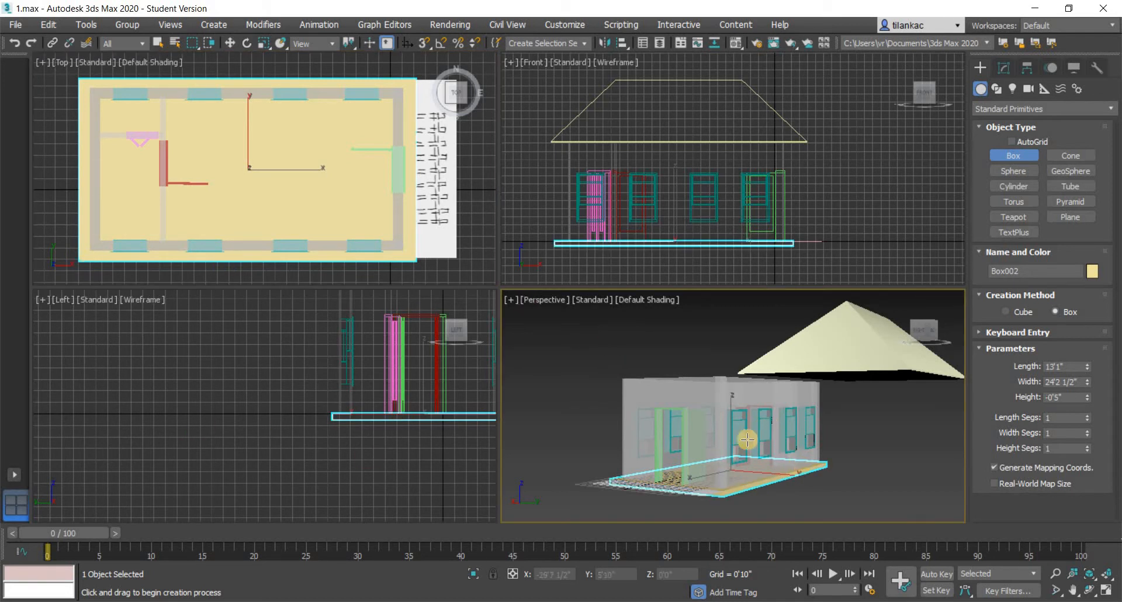
middle_click_drag(748, 440, 654, 437, "alt")
scroll(653, 437, "up", 5)
scroll(644, 454, "down", 3)
middle_click_drag(636, 501, 678, 465)
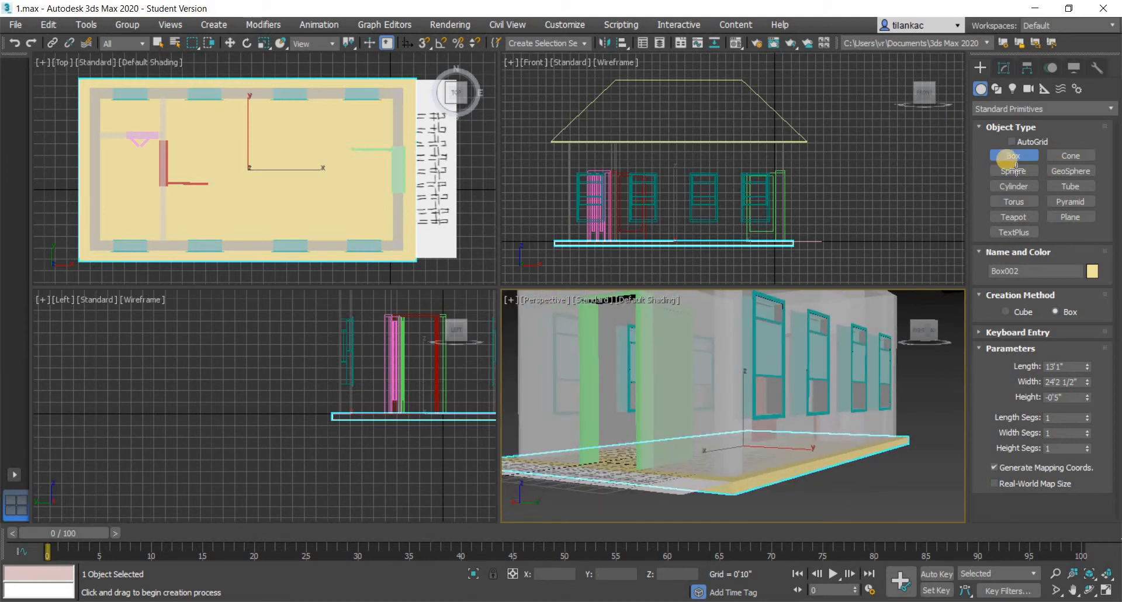
left_click(231, 147)
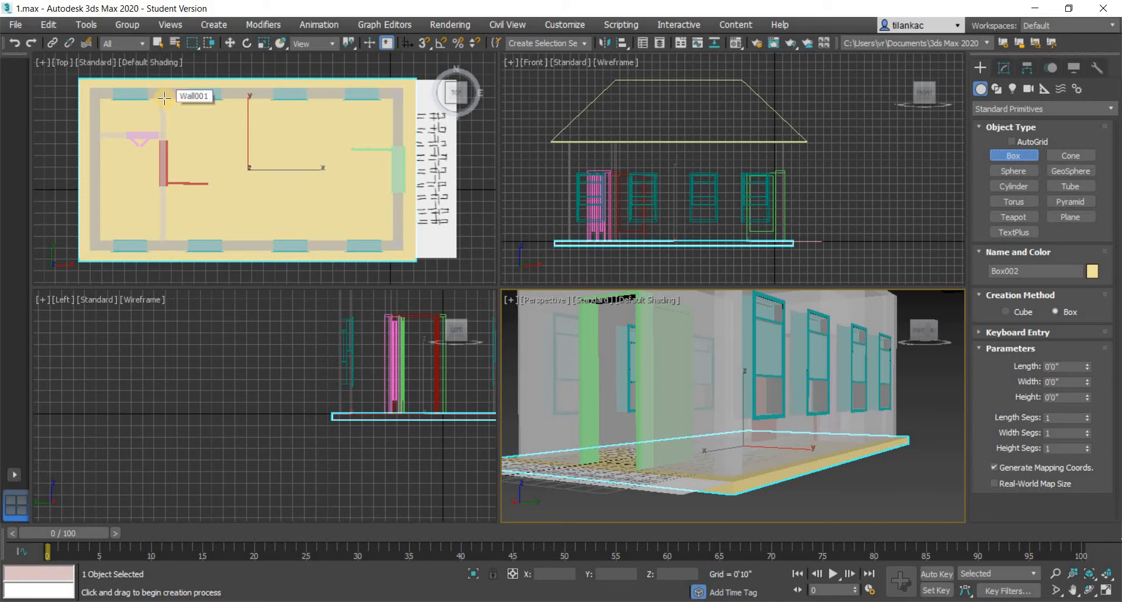
left_click_drag(164, 95, 396, 244)
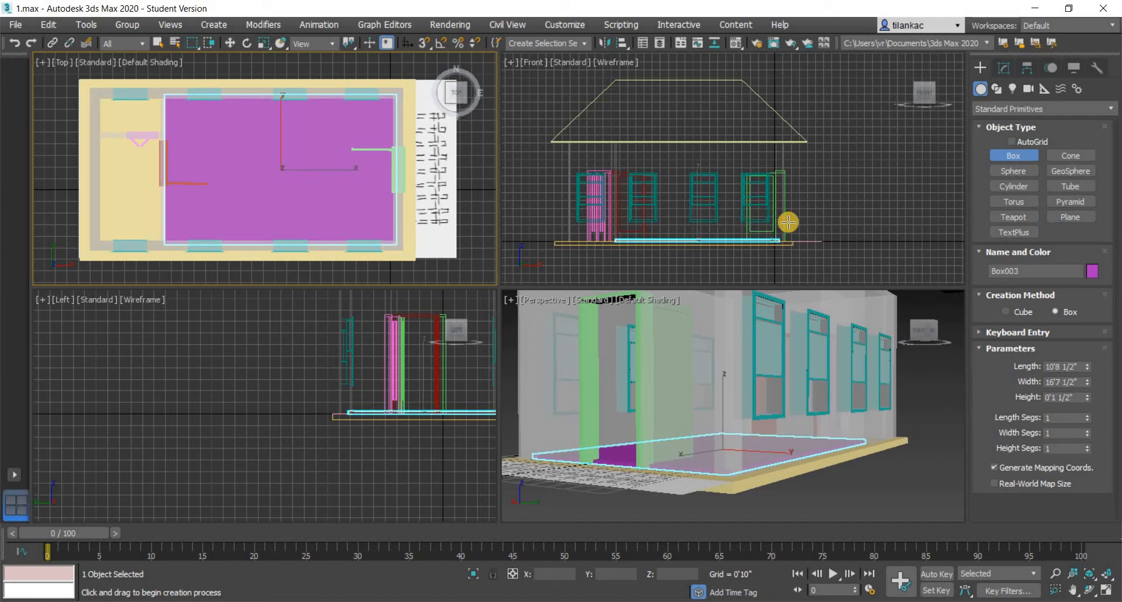
Move the living area floor box along X toward the entrance door, to X about -7'5 1/2".
scroll(777, 213, "up", 3)
scroll(745, 181, "up", 2)
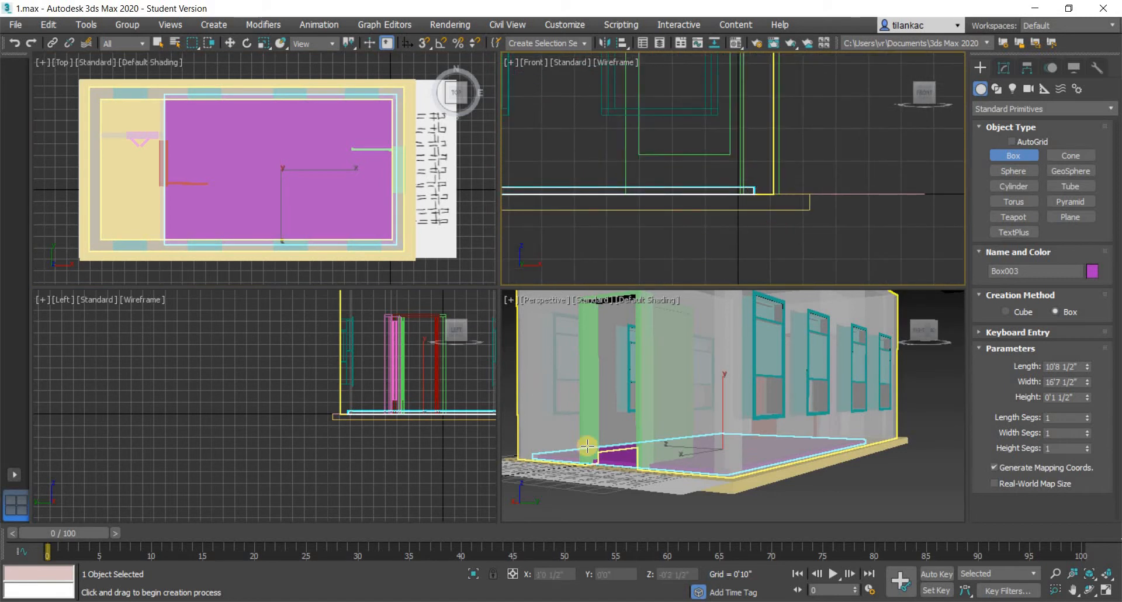
scroll(608, 466, "up", 3)
scroll(608, 466, "up", 2)
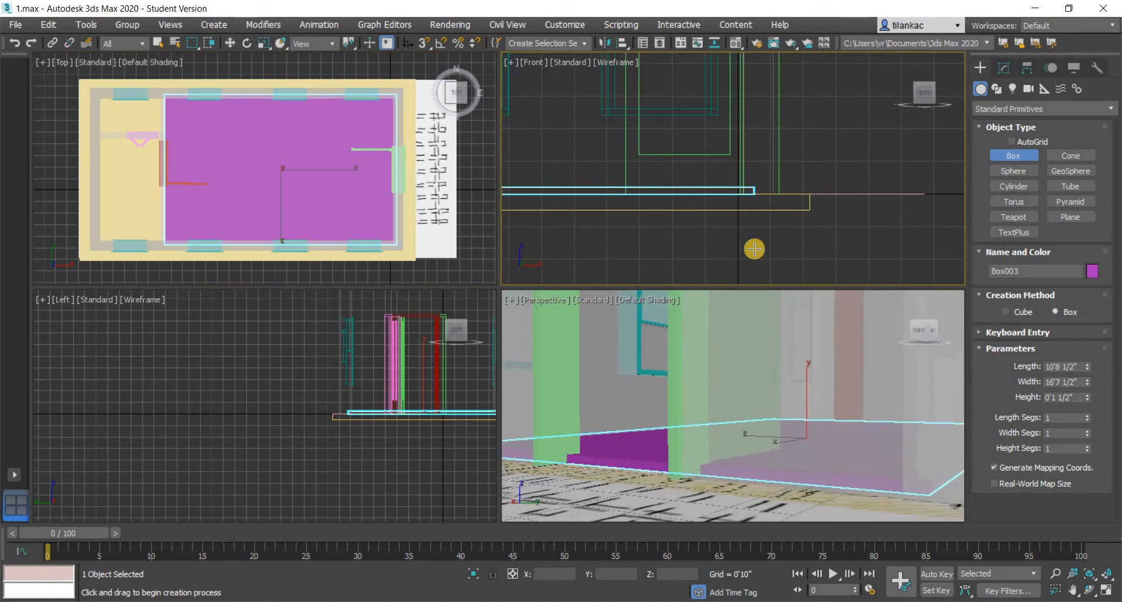
left_click(299, 169)
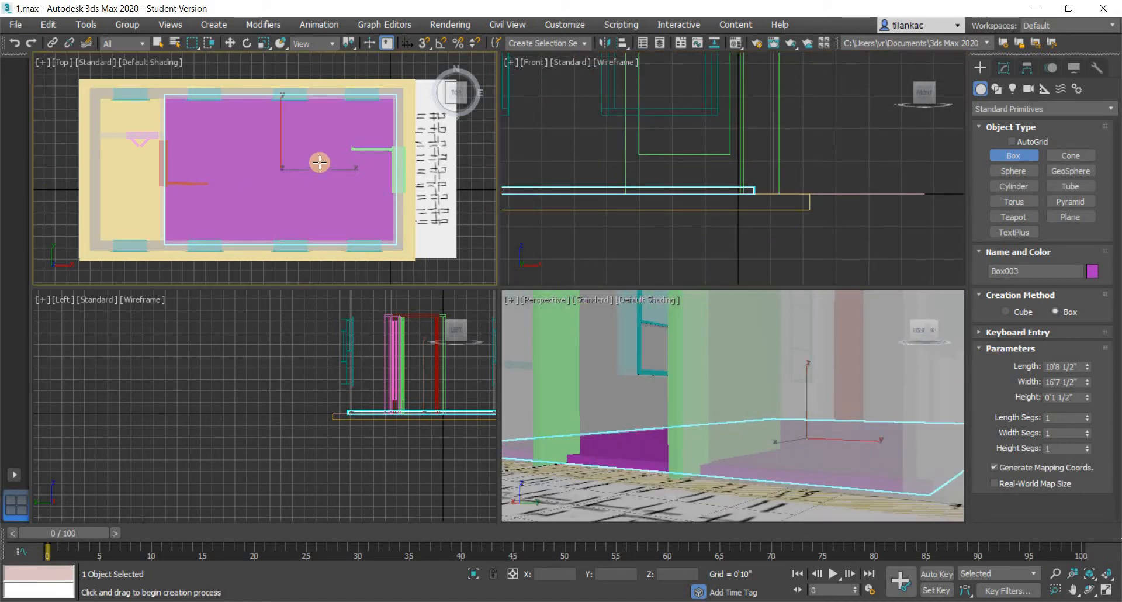
key("w")
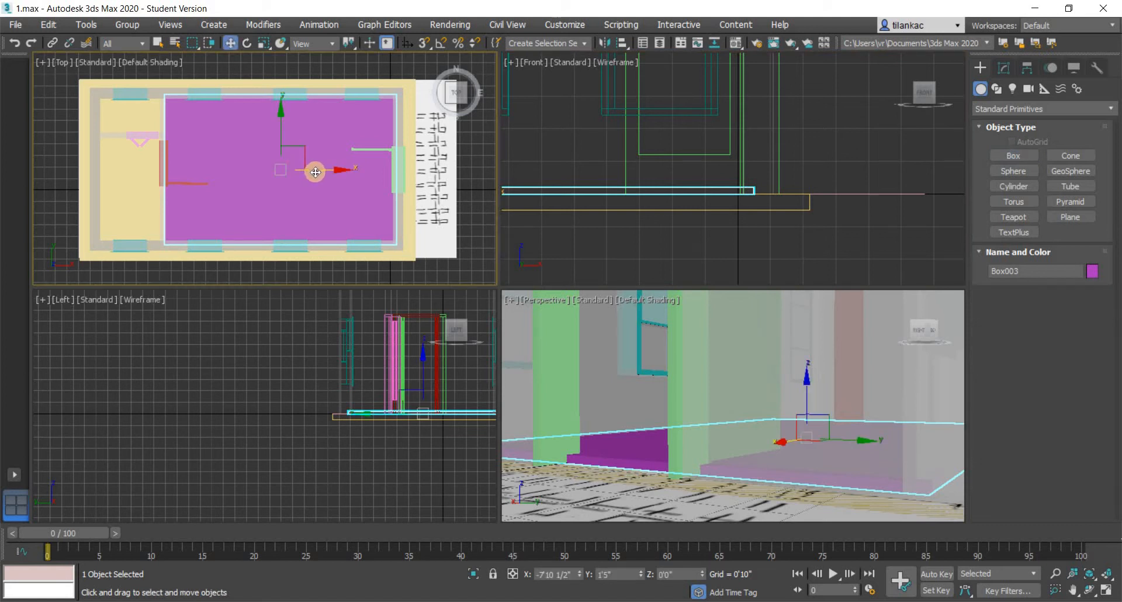
left_click_drag(316, 172, 316, 172)
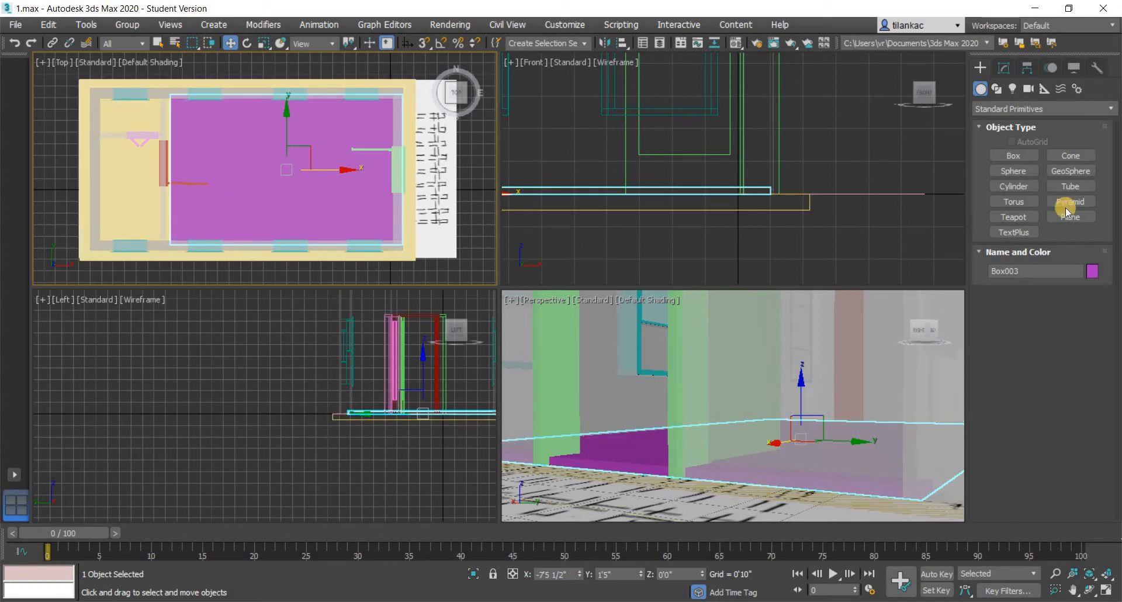
Widen the living area floor box to 16'11 1/2" and shift it along X to about -7'7 1/2".
left_click(1004, 67)
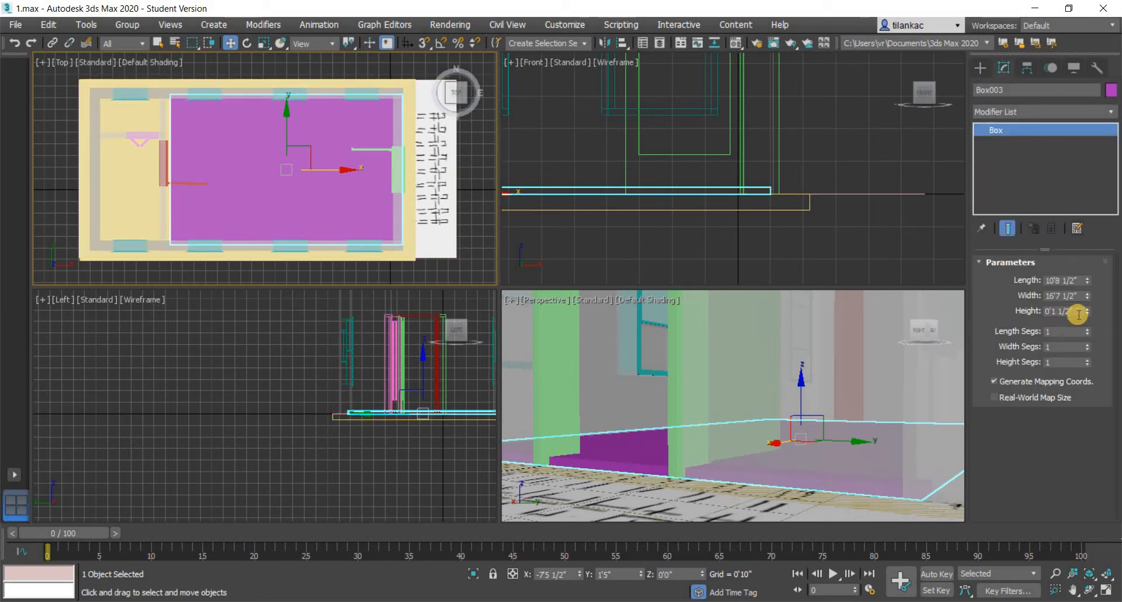
mouse_move(1087, 295)
left_mouse_down()
mouse_move(1088, 308)
mouse_move(1092, 290)
left_mouse_up()
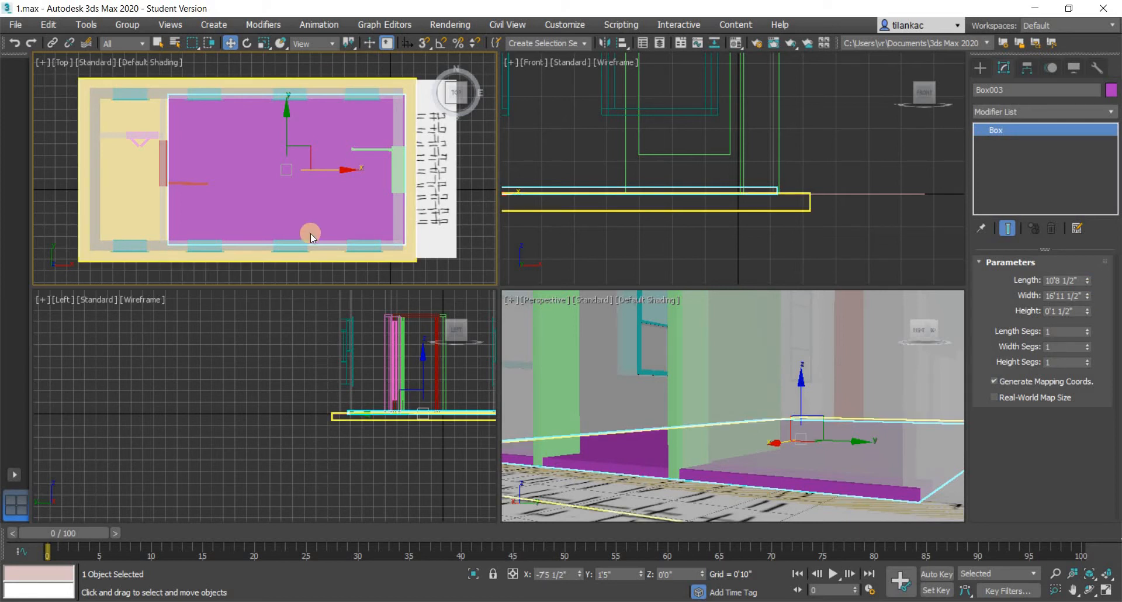
right_click(353, 156)
left_click(319, 104)
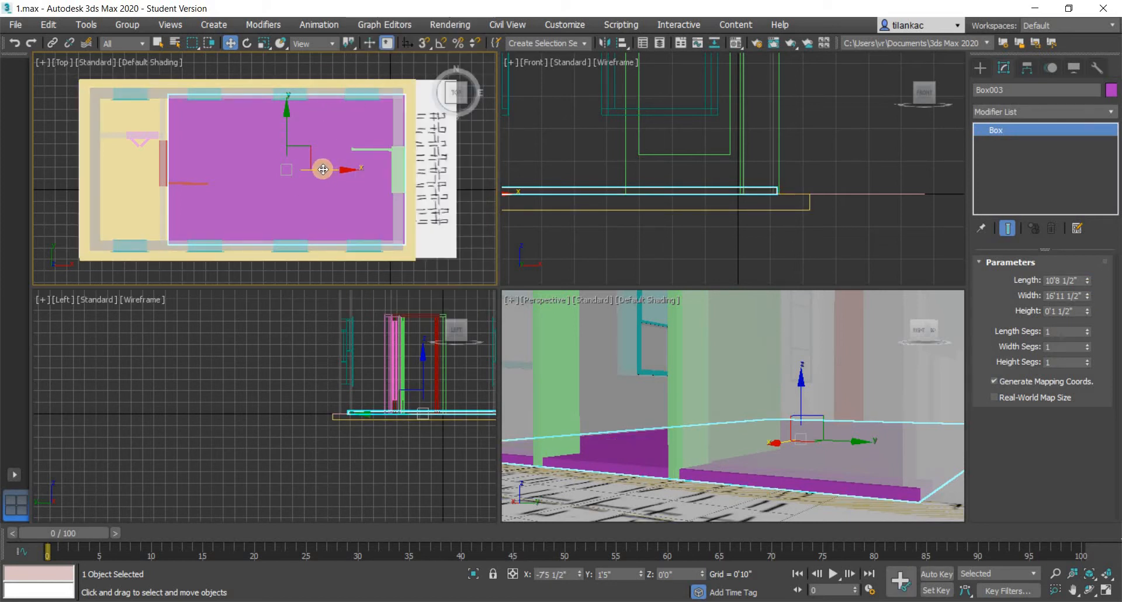
left_click_drag(327, 169, 324, 169)
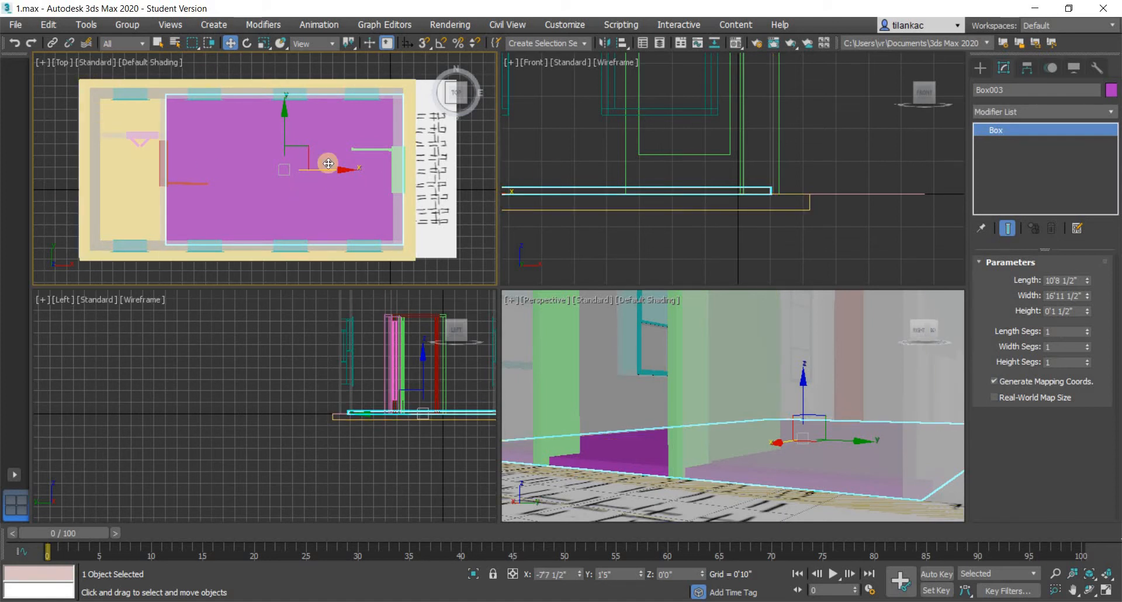
Create a floor box over the bathroom and closet area, about 10'5 1/2" long, 4'6" wide and 0'0 1/2" high.
left_click(980, 71)
left_click(1008, 156)
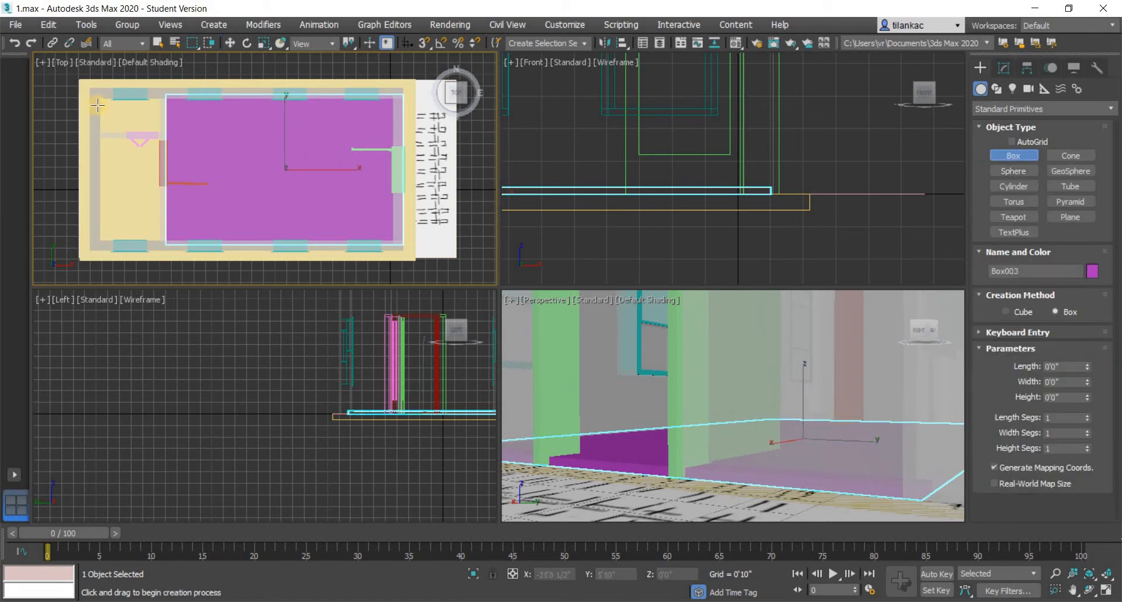
left_click_drag(98, 97, 161, 240)
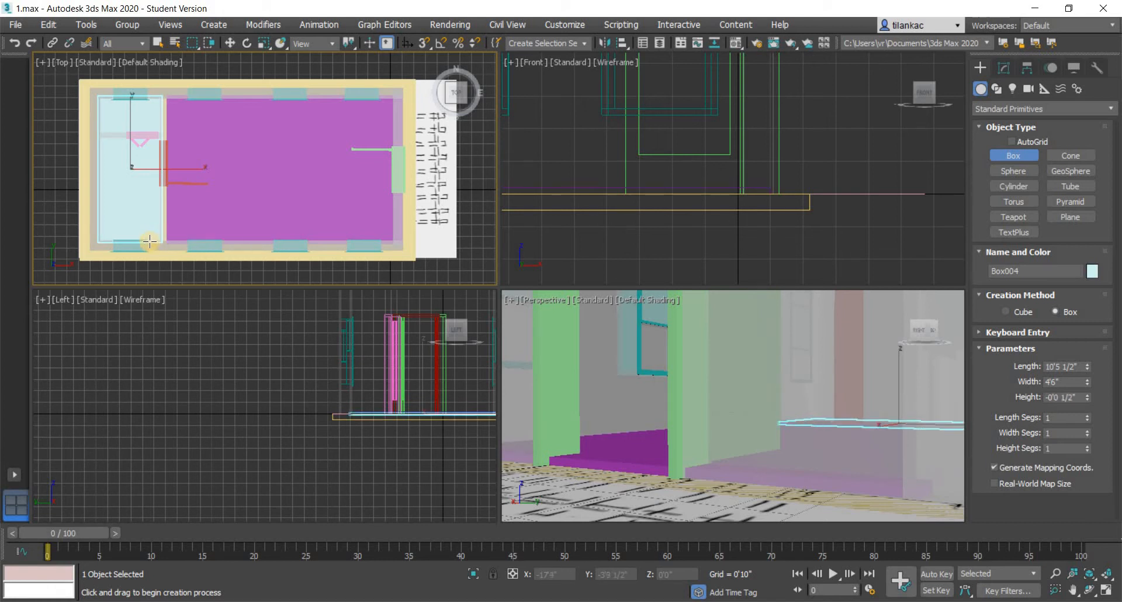
left_click(149, 241)
Set the bathroom area floor box's width to 5'1 1/2" so it meets the living area floor.
scroll(400, 412, "up", 5)
middle_click_drag(397, 412, 225, 389)
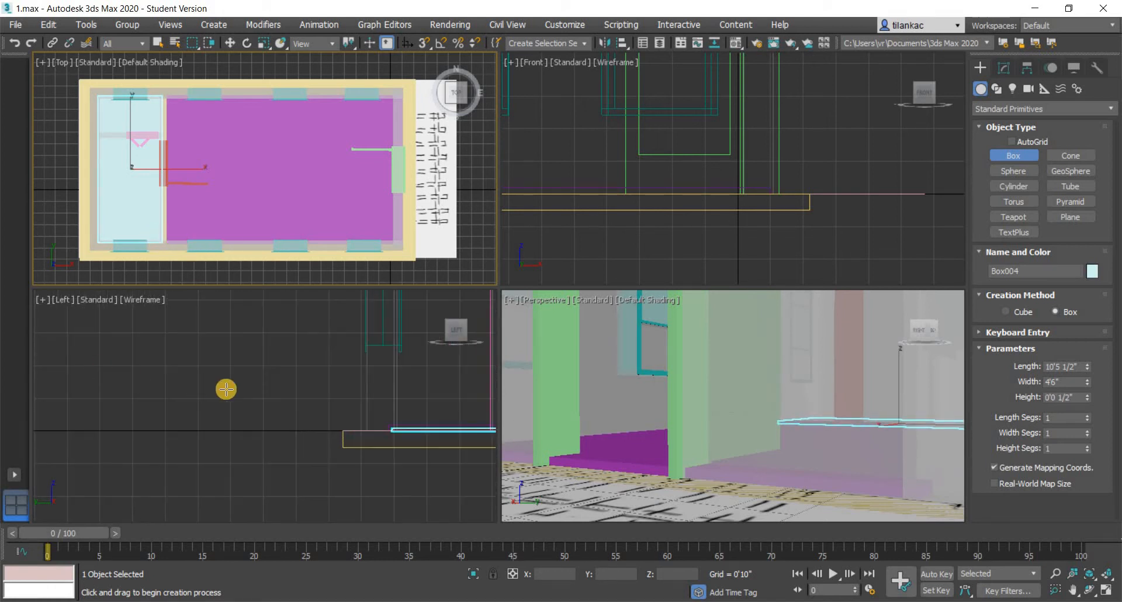
scroll(166, 383, "up", 2)
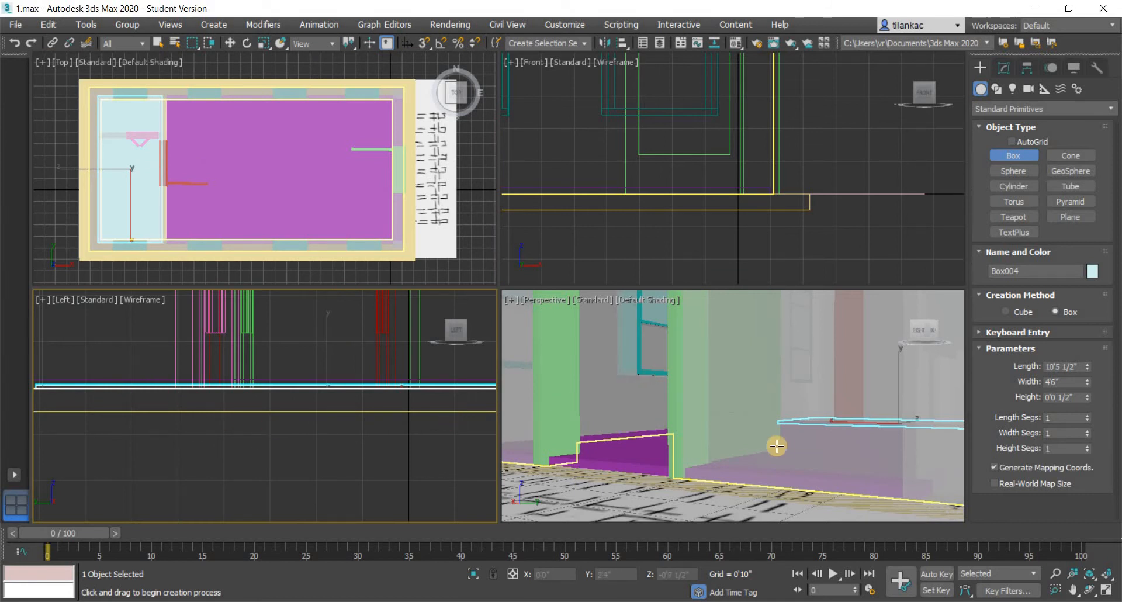
middle_click_drag(635, 484, 754, 504)
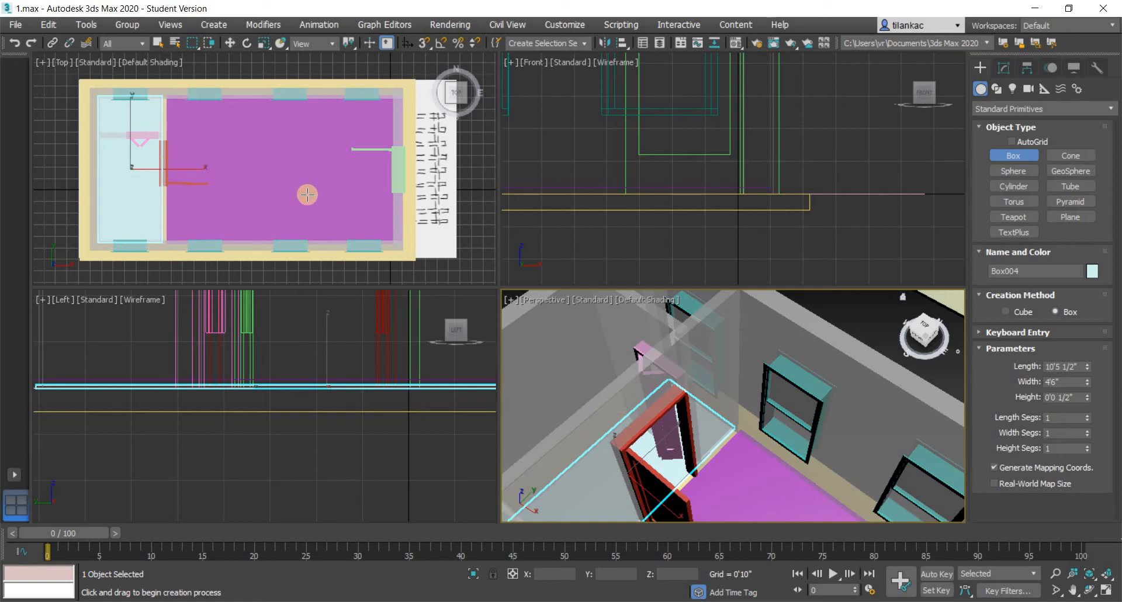
left_click(1002, 66)
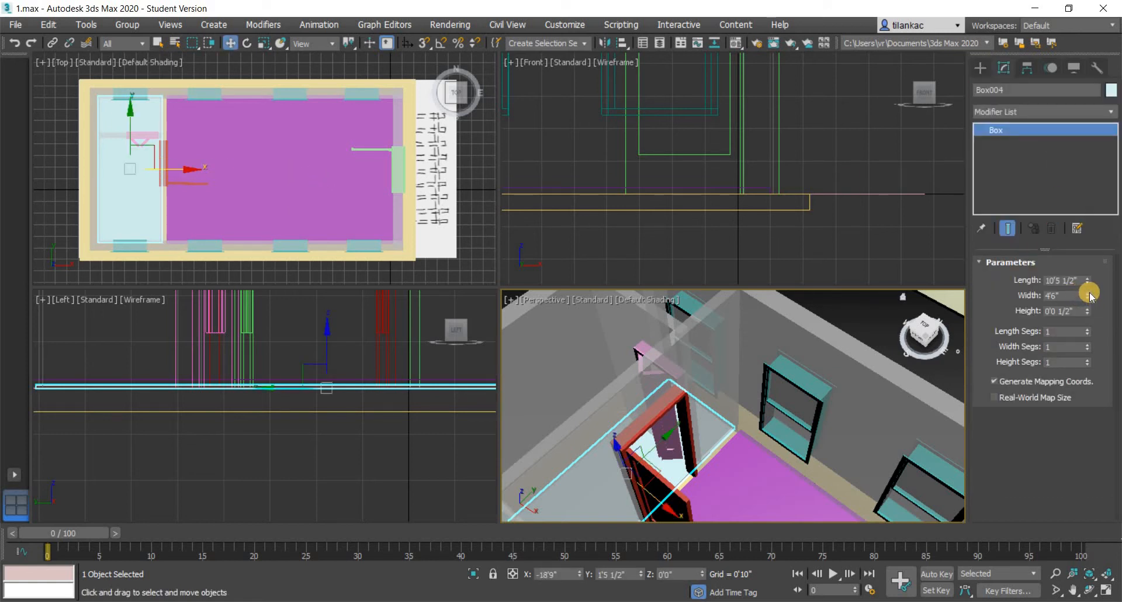
left_click_drag(1089, 295, 1088, 281)
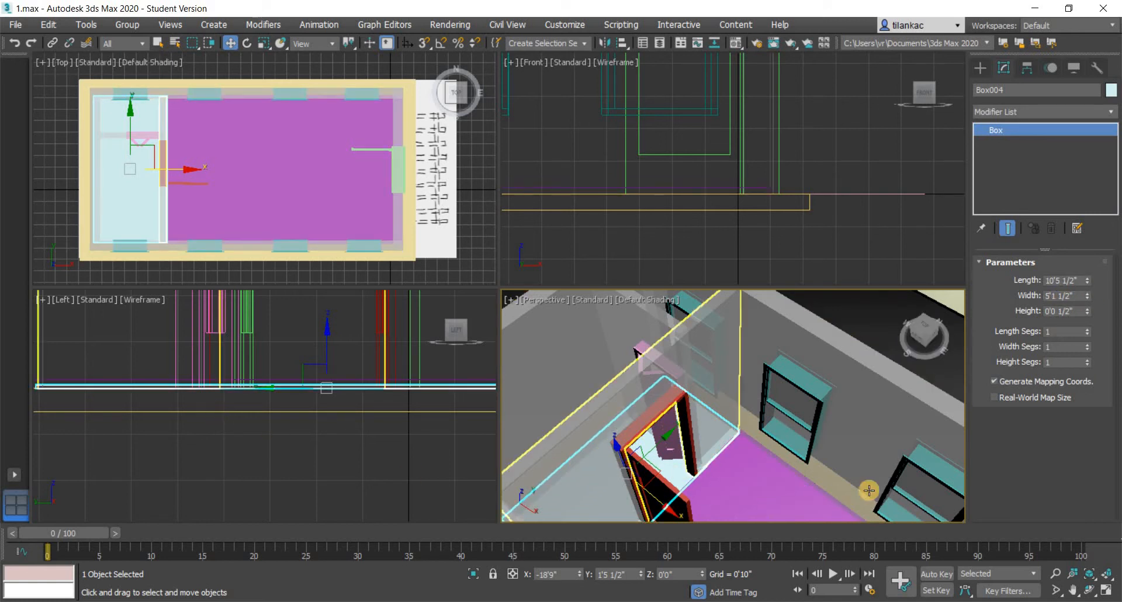
Examine the junction between the bathroom and living area floors at the interior door, and the overall model.
middle_click_drag(736, 477, 700, 451, "alt")
scroll(674, 512, "up", 2)
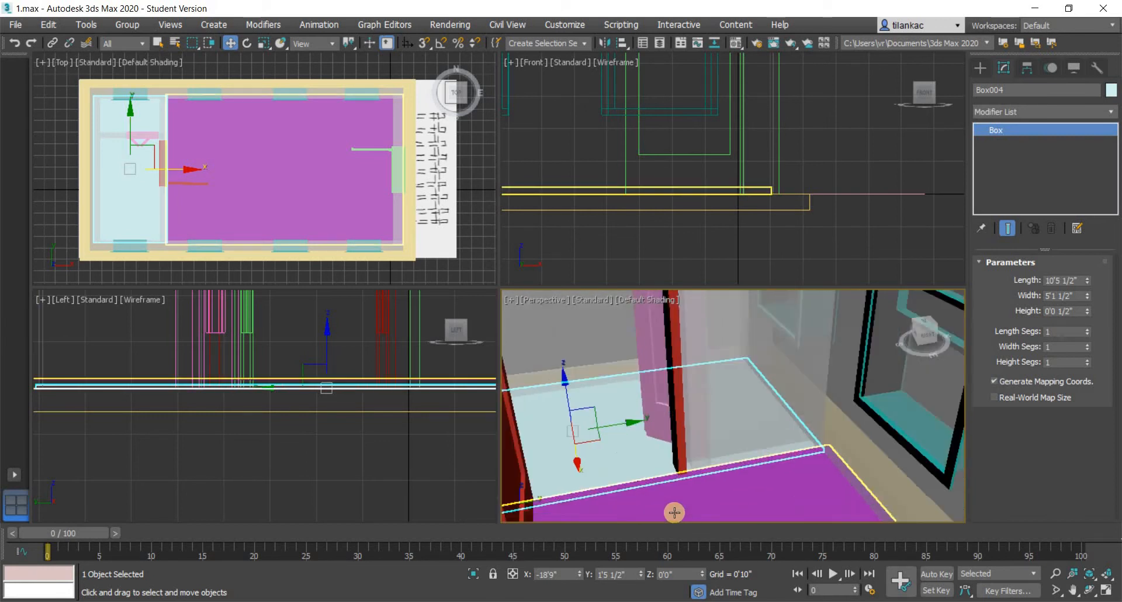
middle_click_drag(675, 512, 704, 421, "alt")
scroll(801, 425, "down", 3)
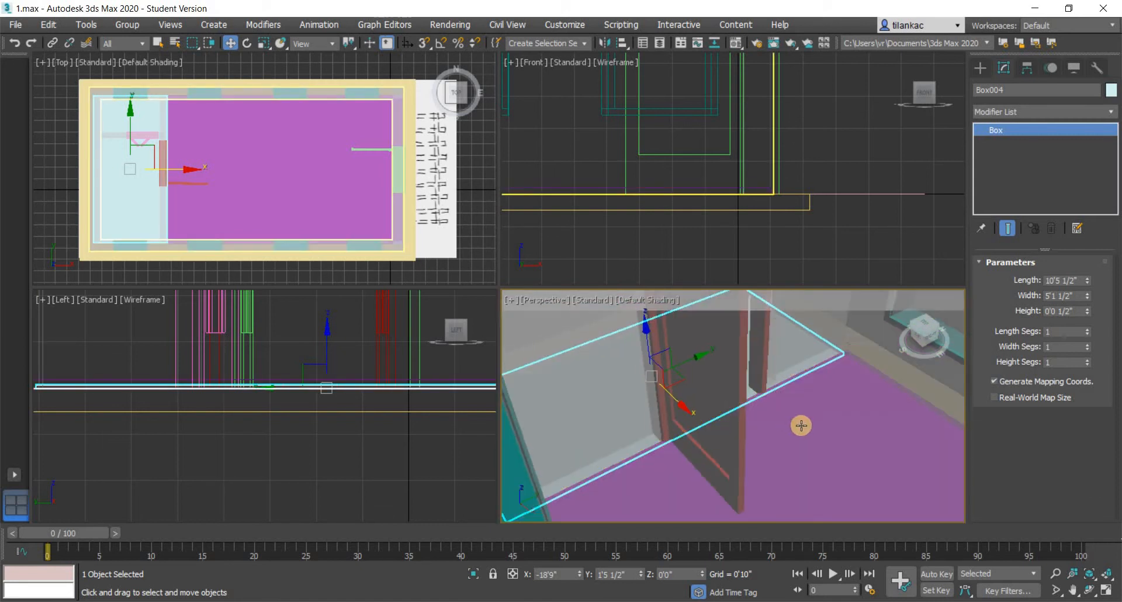
scroll(801, 426, "down", 15)
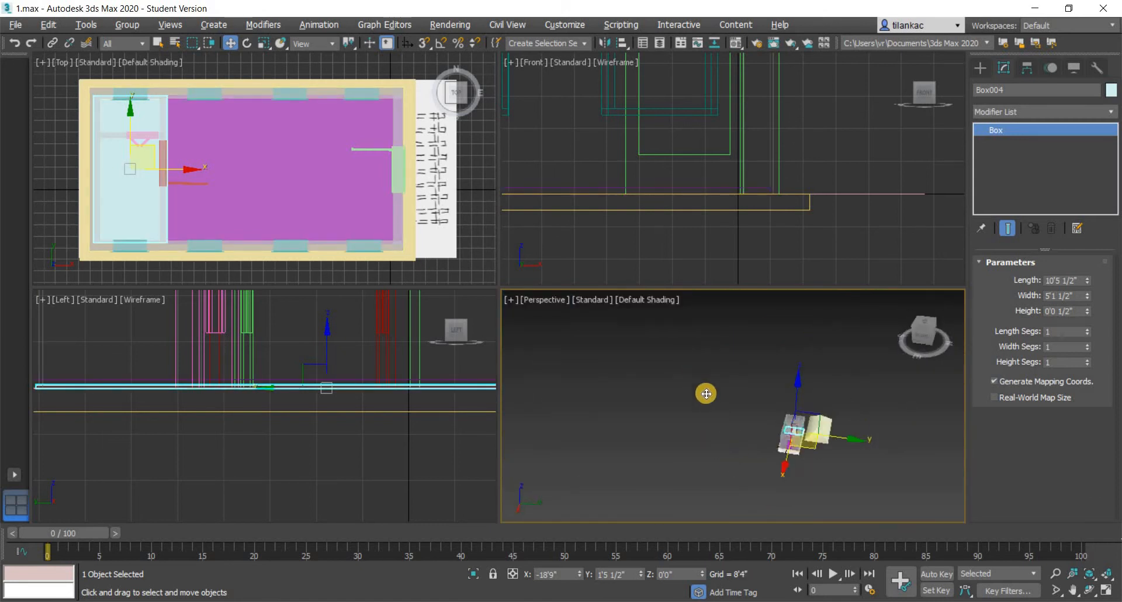
mouse_move(705, 394)
middle_mouse_down("alt")
mouse_move(706, 421)
mouse_move(699, 411)
middle_mouse_up("alt")
scroll(363, 158, "down", 2)
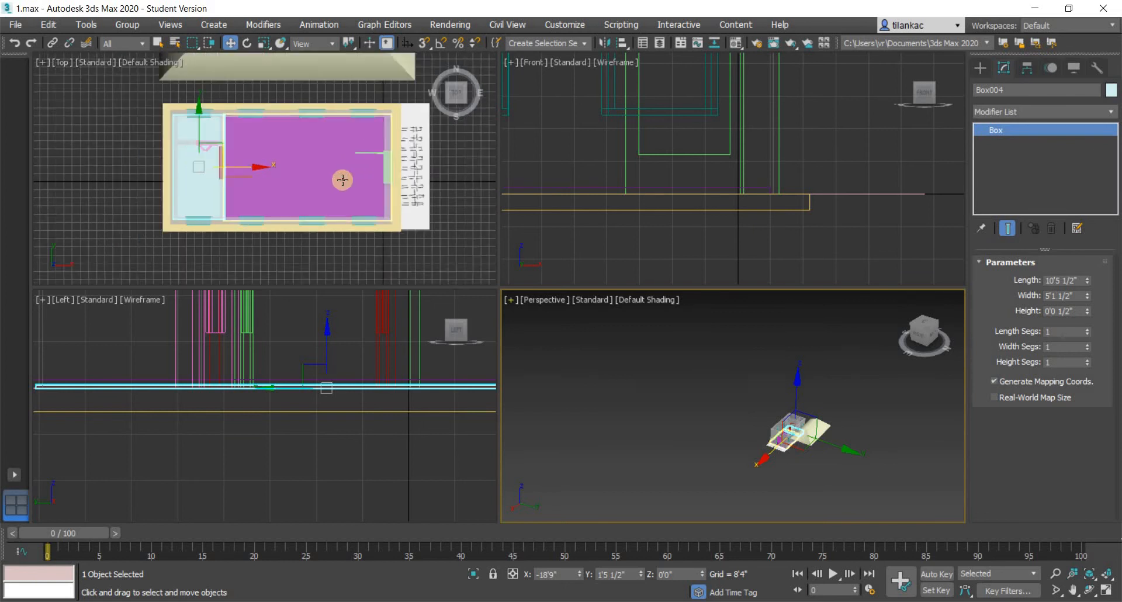
Try to move the roof back over the house along the Y axis, and undo the move.
scroll(343, 180, "down", 2)
left_click(289, 63)
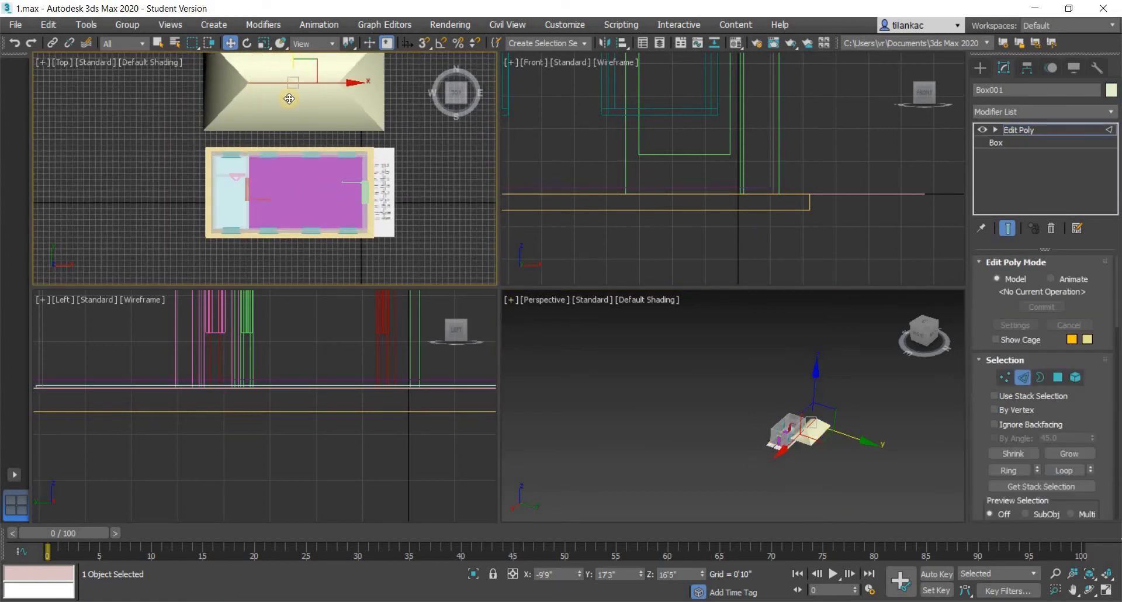
left_click_drag(289, 98, 293, 161)
key("ctrl+z")
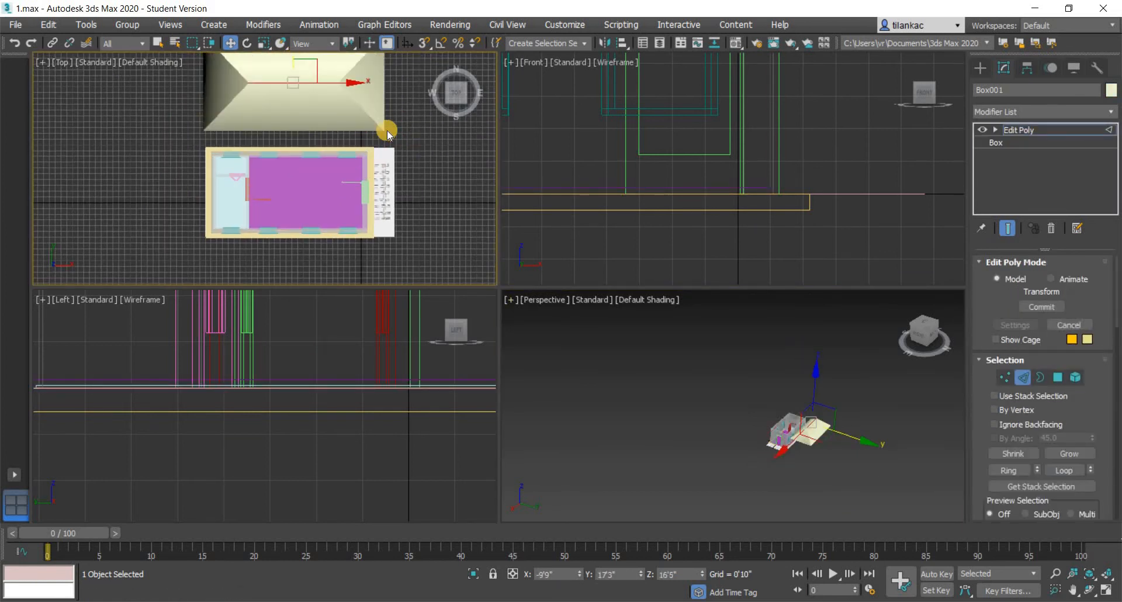
Leave the roof's edge editing and move the whole roof along the Y axis back over the house.
left_click(387, 131)
scroll(392, 130, "down", 2)
middle_click_drag(430, 141, 431, 190)
left_click(979, 68)
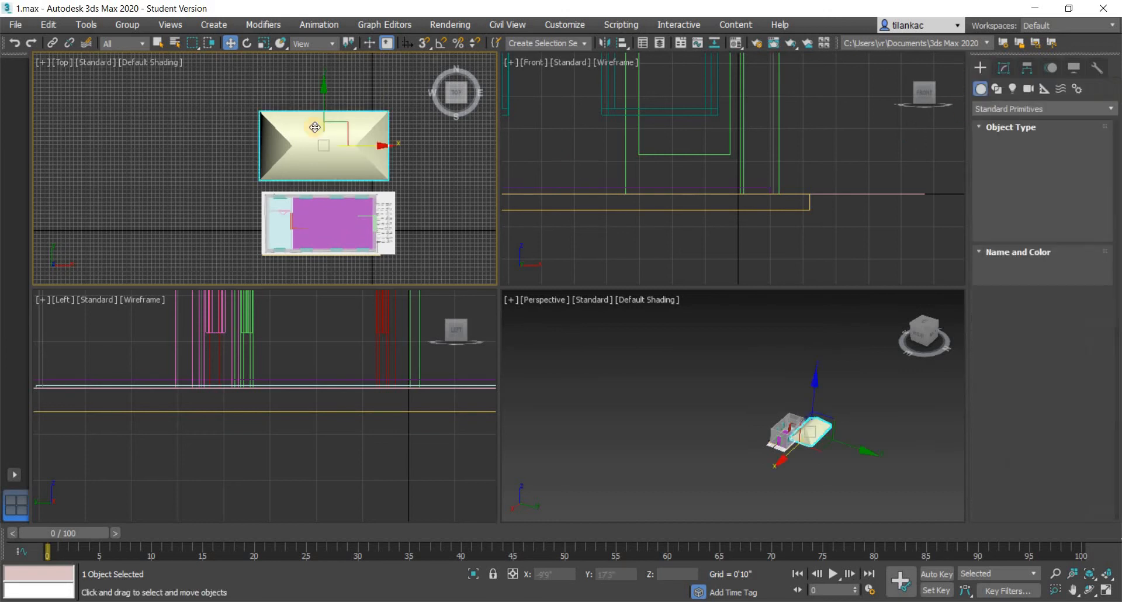
left_click(319, 86)
left_click_drag(325, 89, 306, 170)
Shift the roof sideways in the Left view so its eaves overhang both side walls evenly.
scroll(755, 171, "down", 2)
middle_click_drag(755, 172, 817, 275)
scroll(714, 171, "down", 1)
scroll(316, 390, "down", 3)
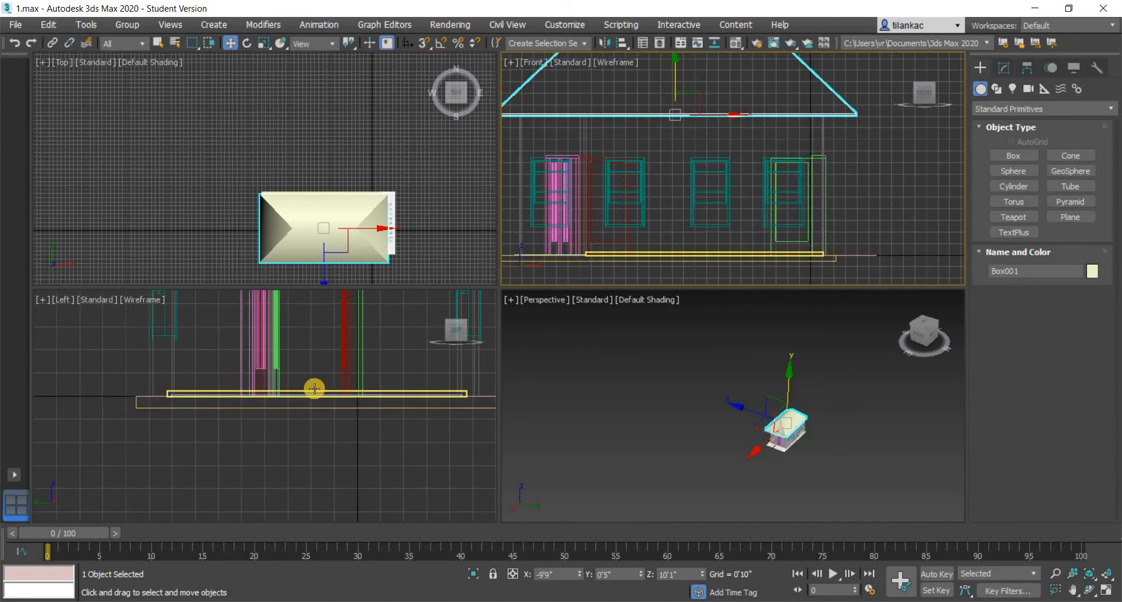
scroll(328, 428, "down", 1)
middle_click_drag(350, 310, 365, 359)
scroll(366, 339, "down", 1)
scroll(365, 359, "up", 2)
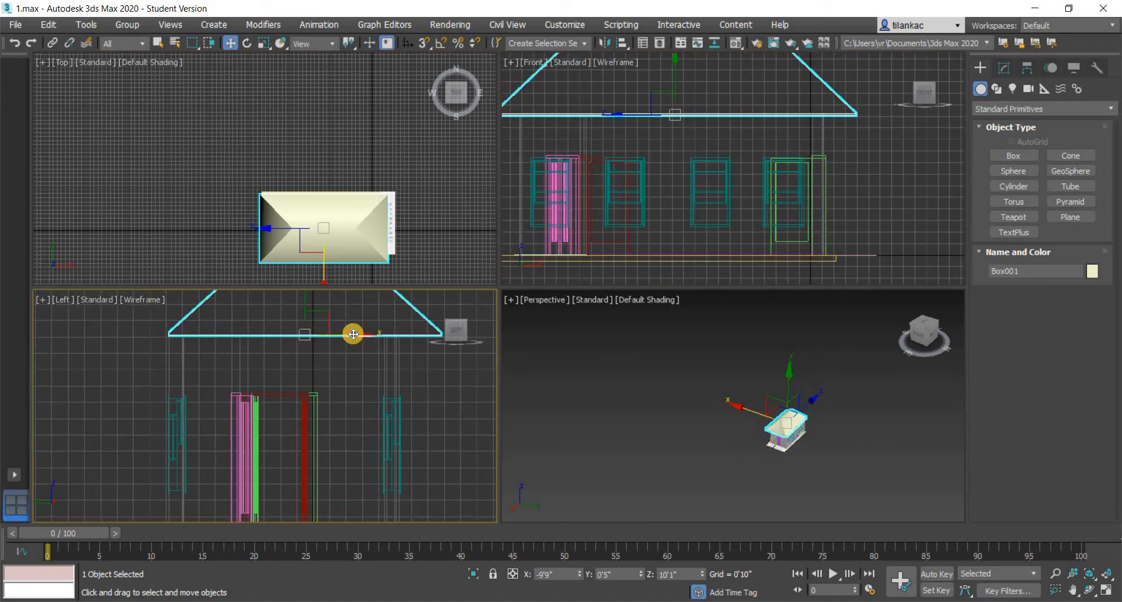
left_click_drag(353, 330, 343, 333)
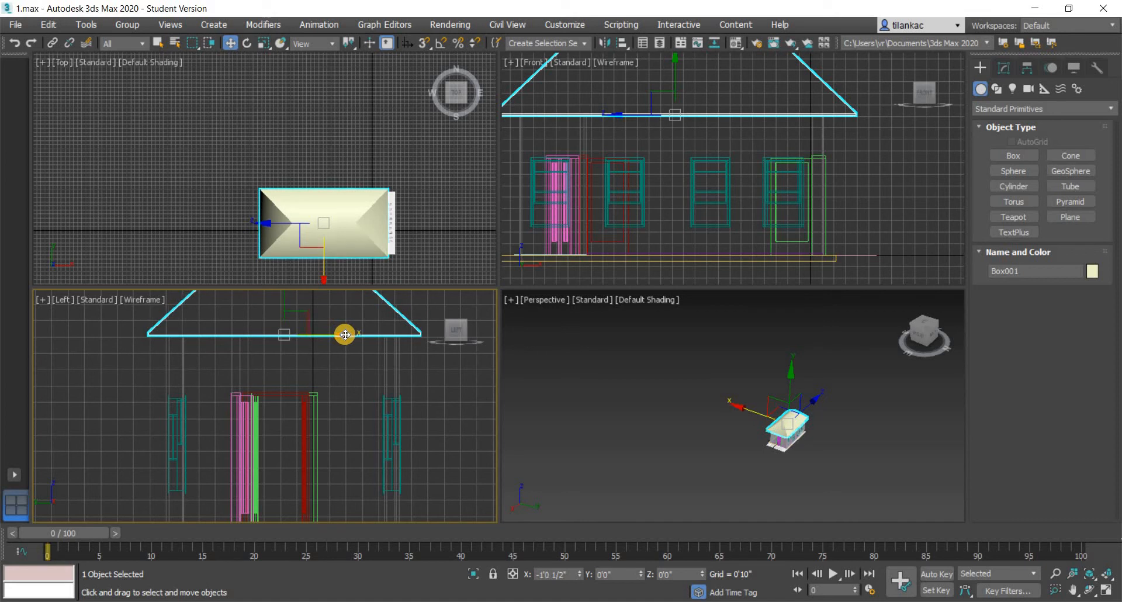
scroll(325, 434, "down", 2)
scroll(336, 403, "down", 1)
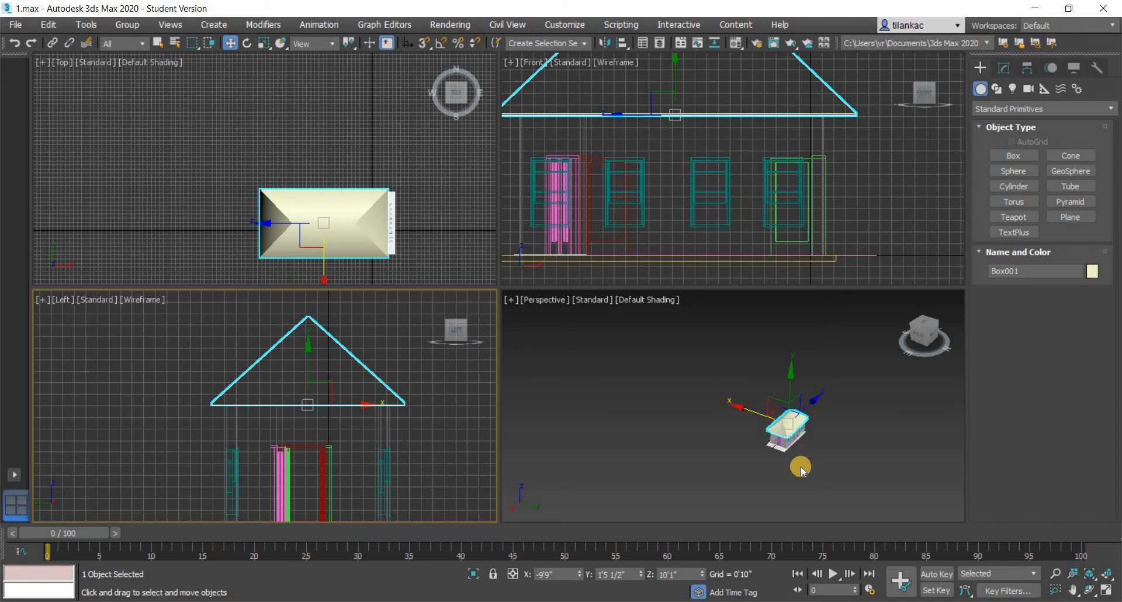
scroll(733, 478, "up", 8)
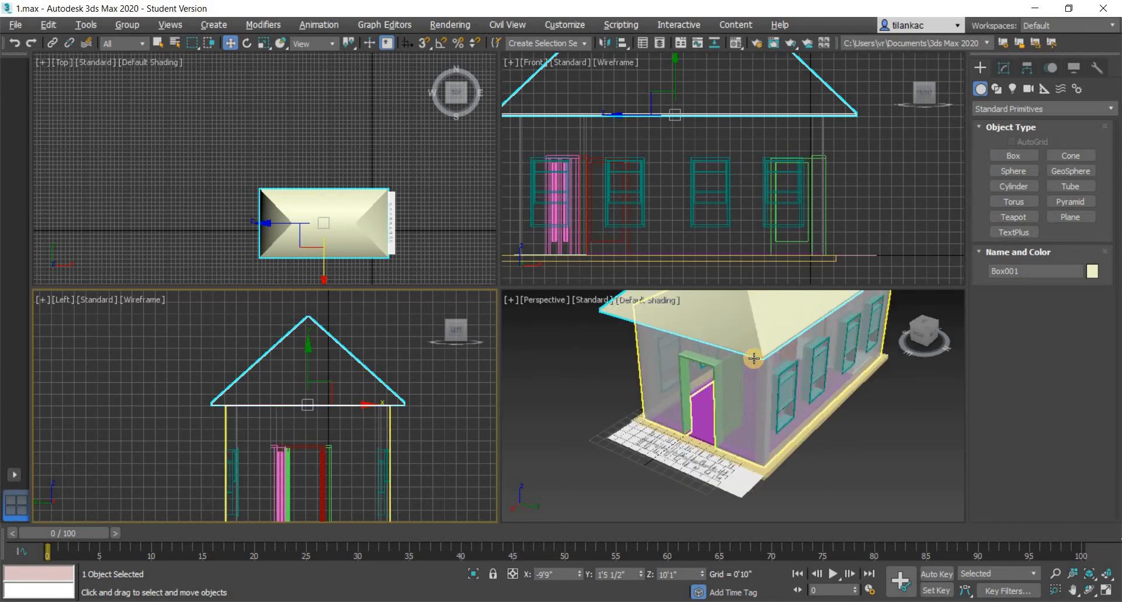
middle_click_drag(754, 358, 724, 374, "alt")
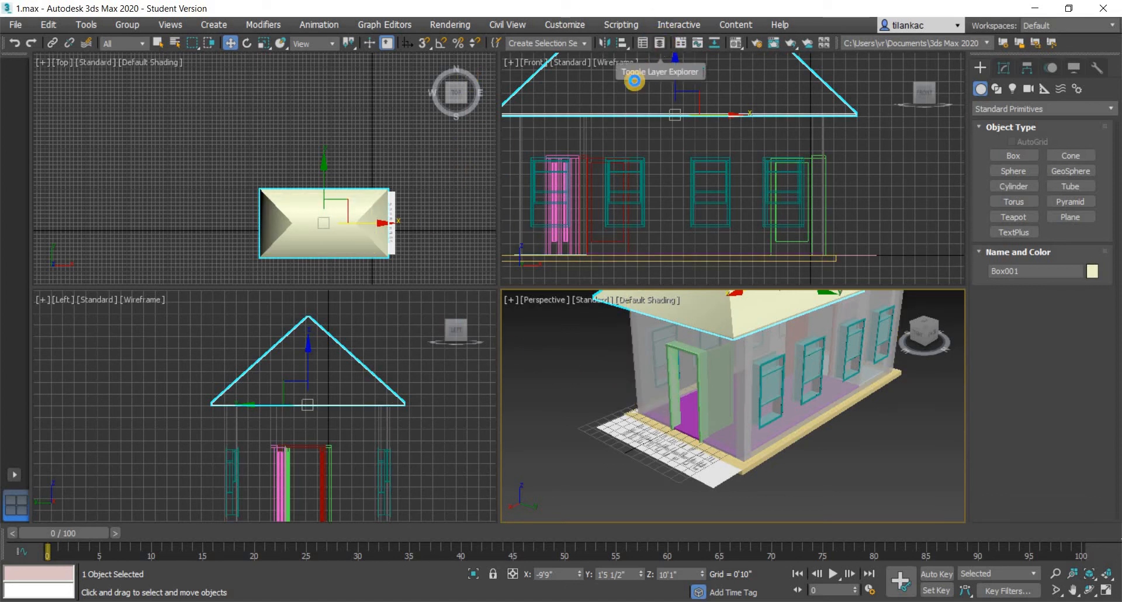
Create a new layer in the Layer Explorer and name it Floor.
left_click(660, 42)
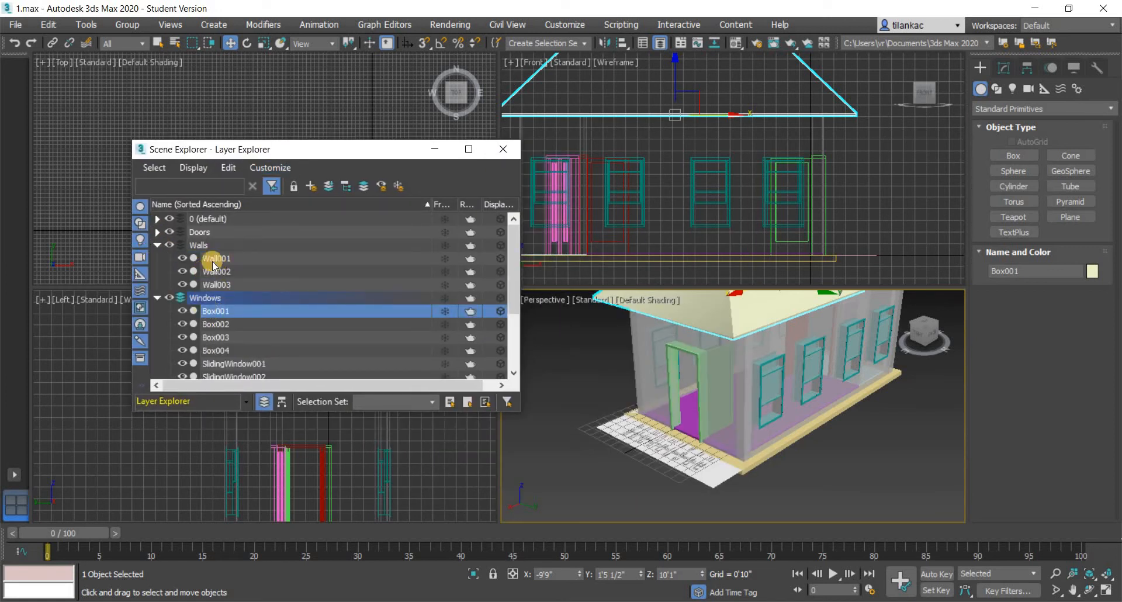
scroll(518, 333, "down", 2)
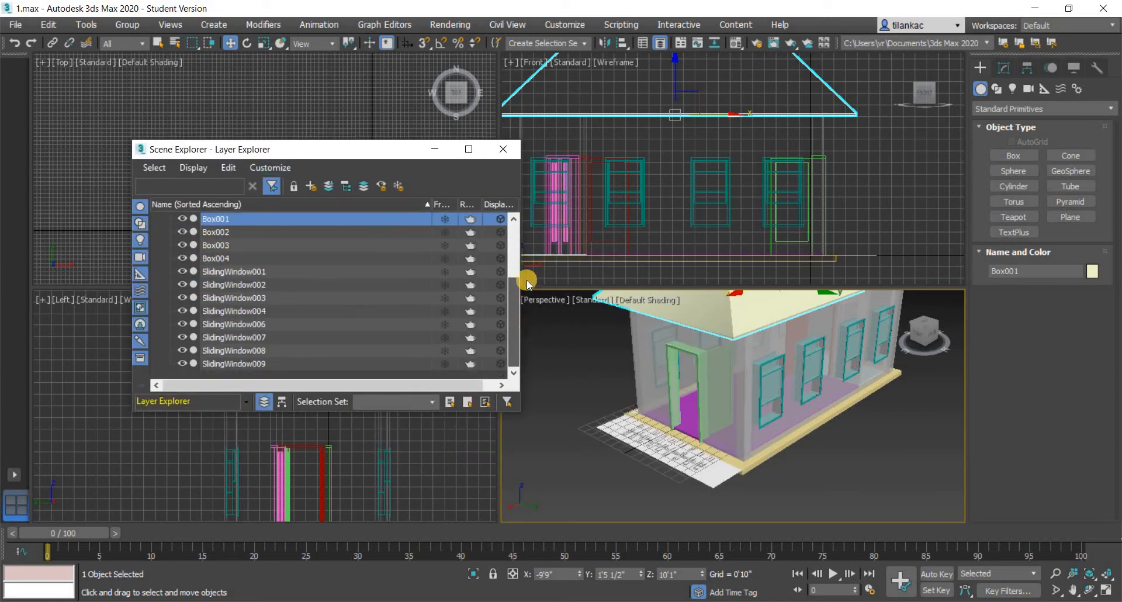
scroll(243, 268, "up", 2)
left_click(161, 258)
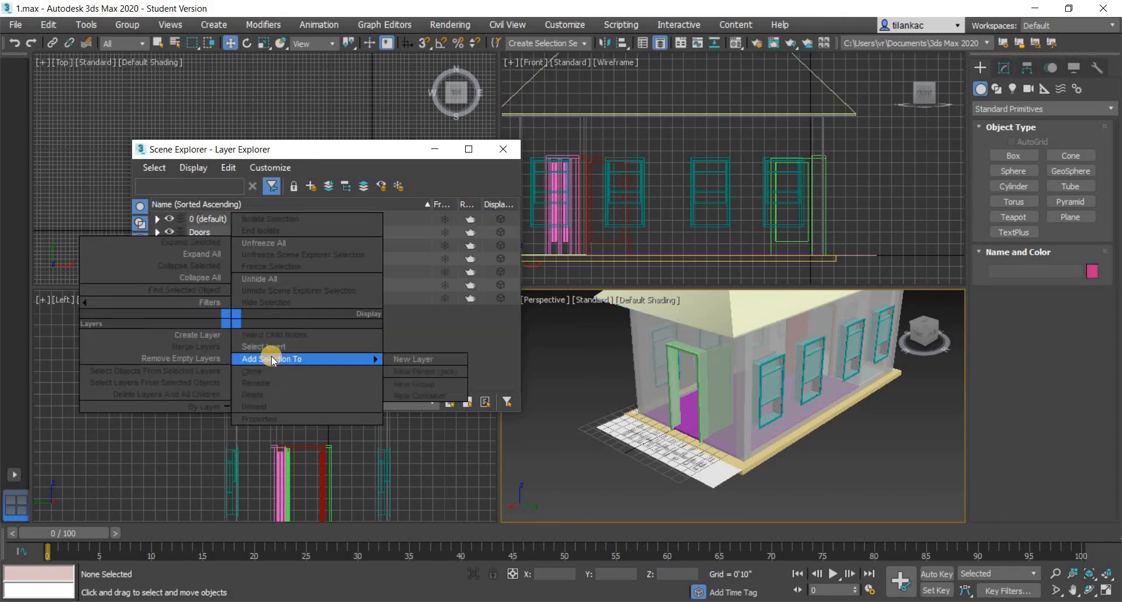
left_click(208, 336)
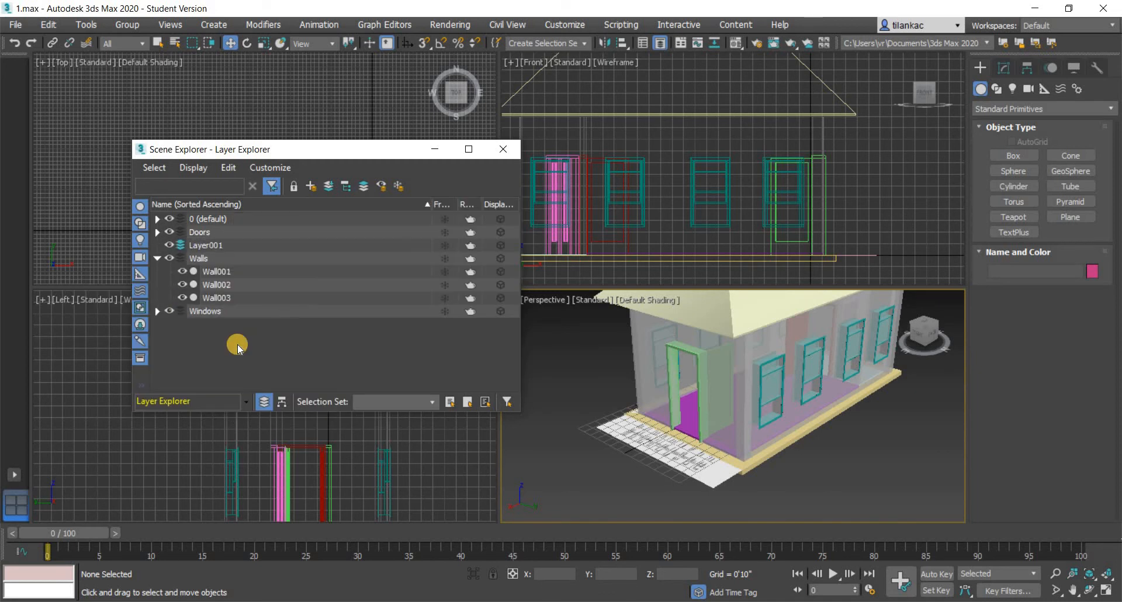
left_click(210, 247)
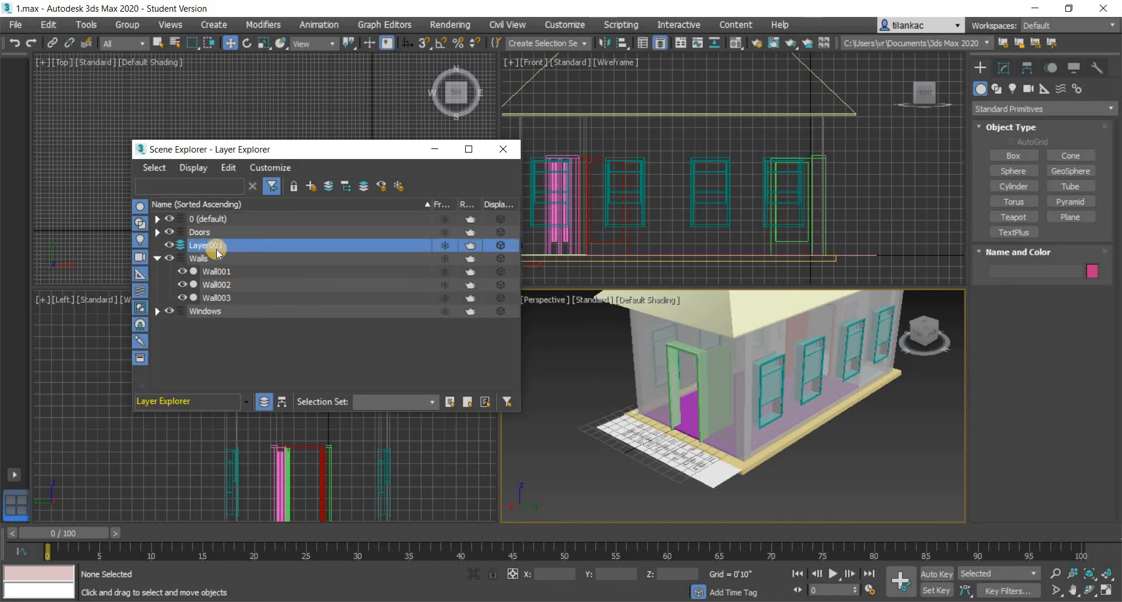
right_click(216, 249)
left_click(220, 260)
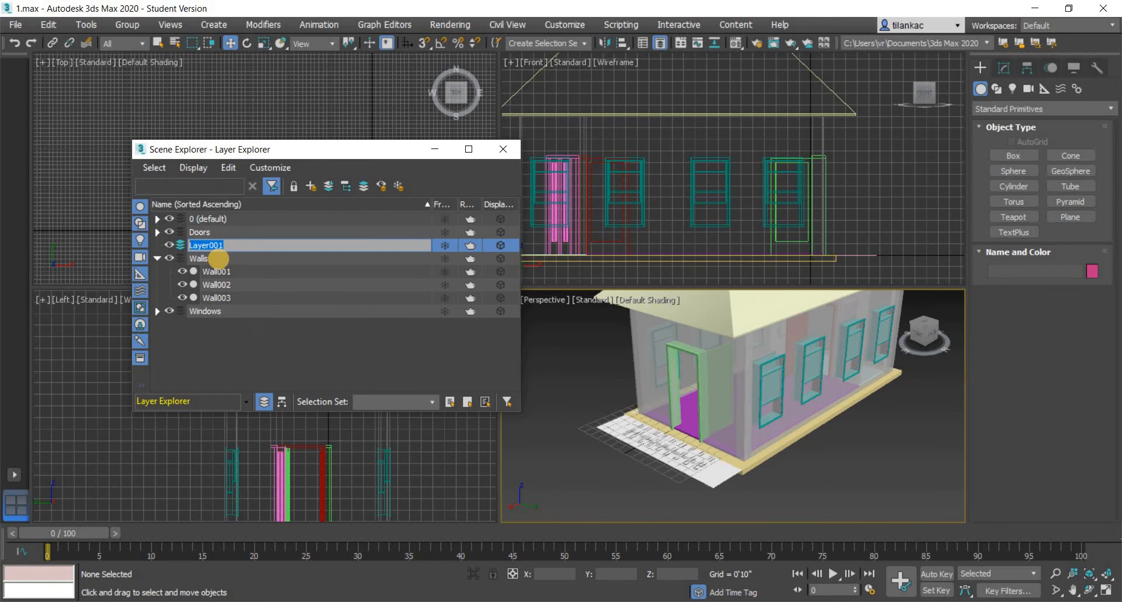
type("Floor")
key("Return")
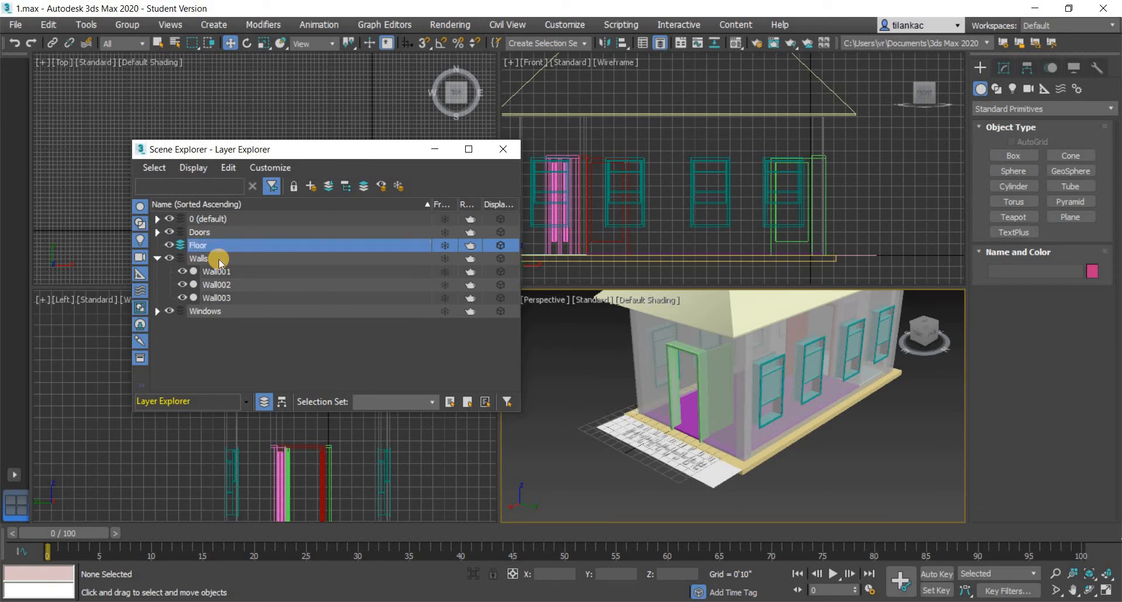
Move Box001 through Box004 from the Windows layer into the Floor layer.
left_click(157, 311)
left_click(220, 325)
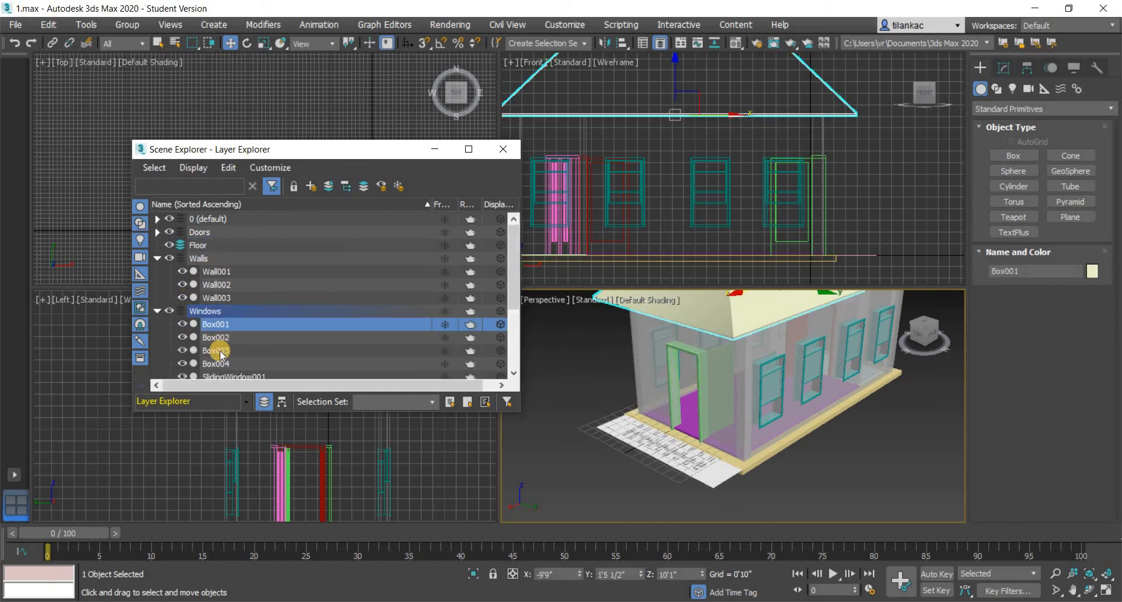
left_click(218, 364, "shift")
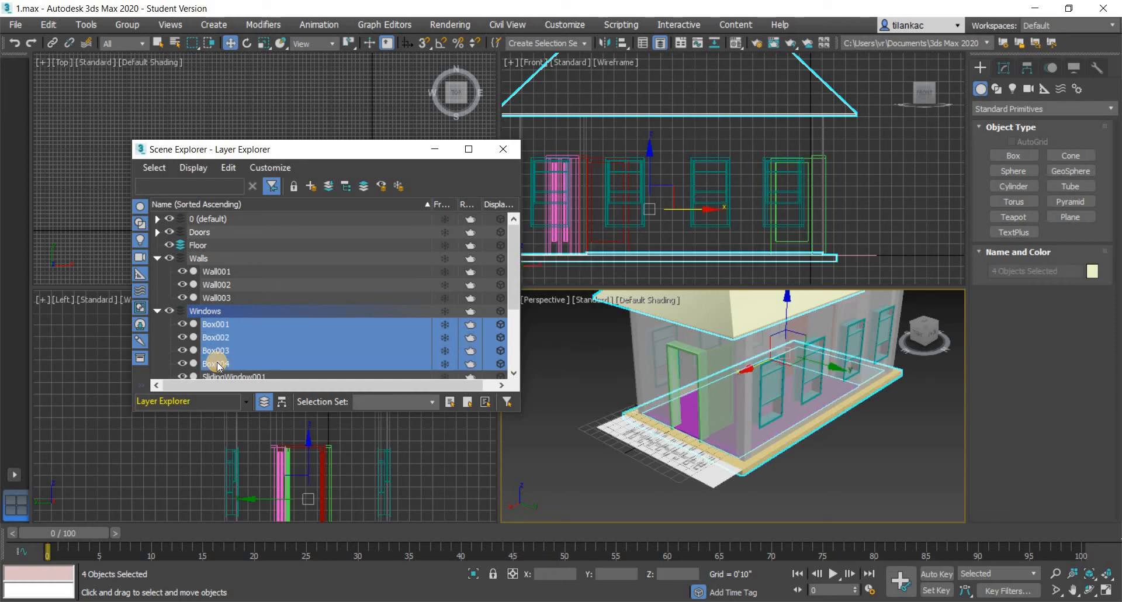
left_click(182, 363)
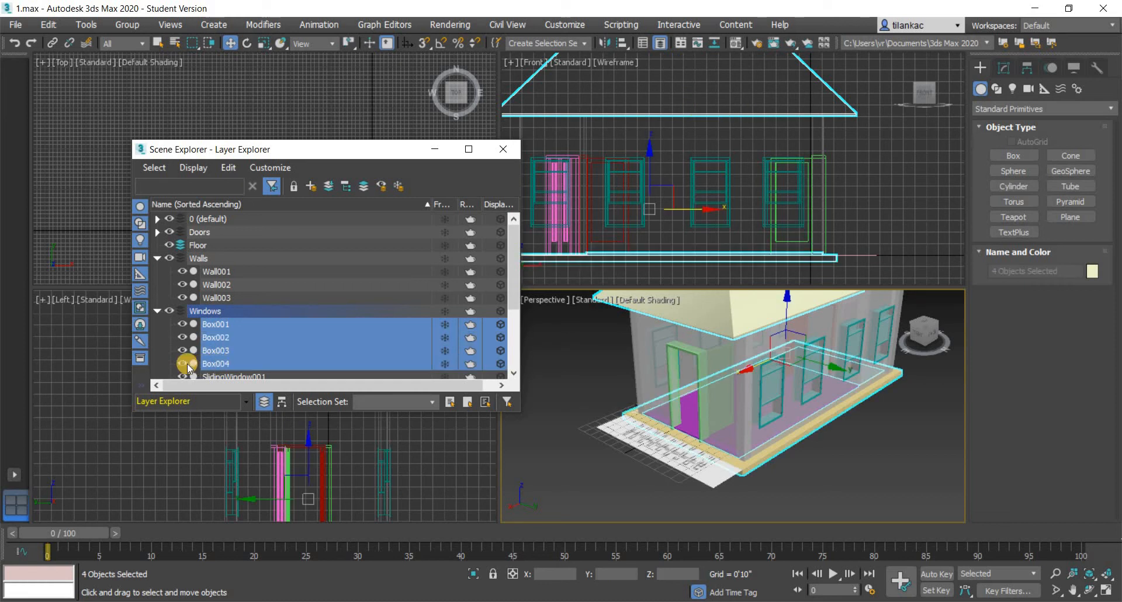
left_click(182, 363)
left_click_drag(215, 299, 197, 245)
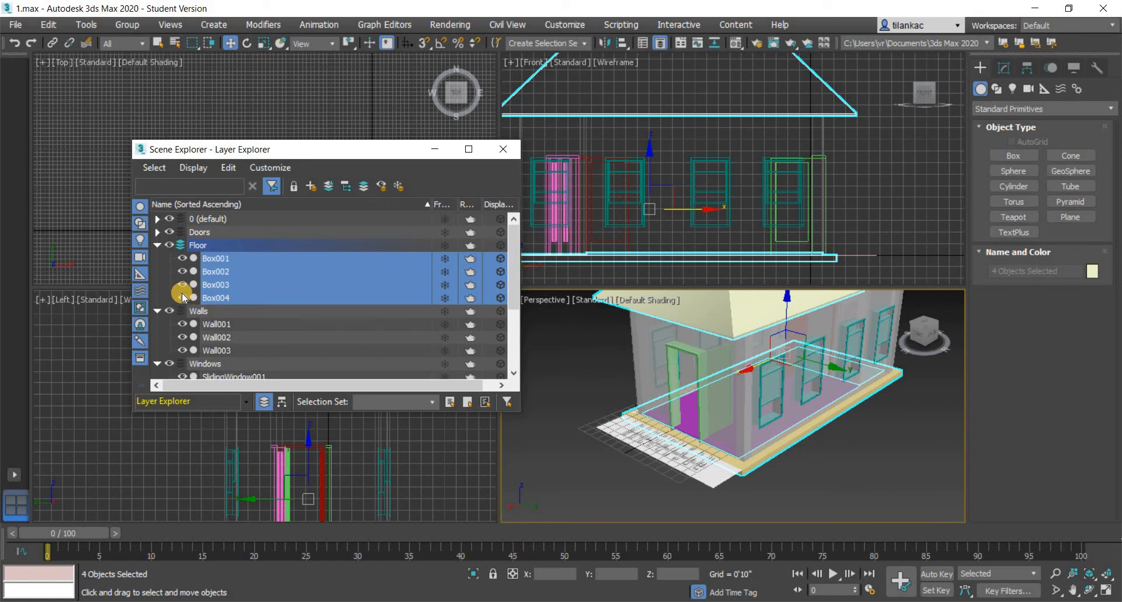
Hide and show each box in the Floor layer in turn to identify which part of the house it is.
left_click(191, 302)
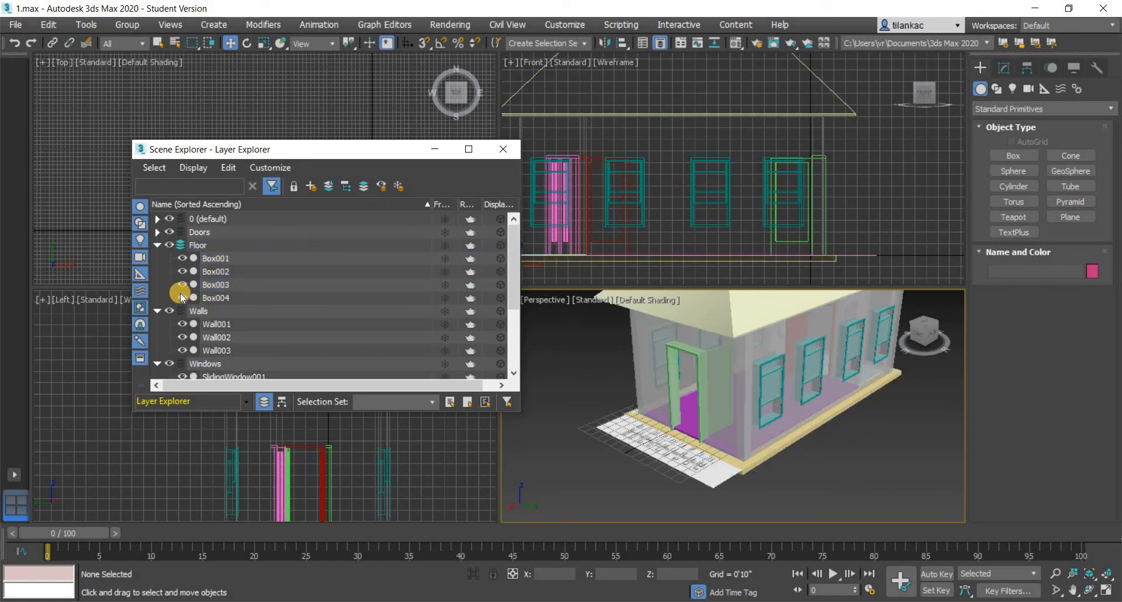
left_click(184, 297)
left_click(185, 297)
left_click(184, 297)
left_click(184, 297)
left_click(185, 297)
left_click(185, 296)
left_click(183, 285)
left_click(182, 285)
left_click(184, 270)
left_click(183, 270)
left_click(184, 258)
left_click(184, 258)
left_click(184, 257)
left_click(185, 258)
Create a new layer containing the roof object Box001, taking it out of the Floor layer.
left_click(219, 261)
scroll(230, 266, "down", 2)
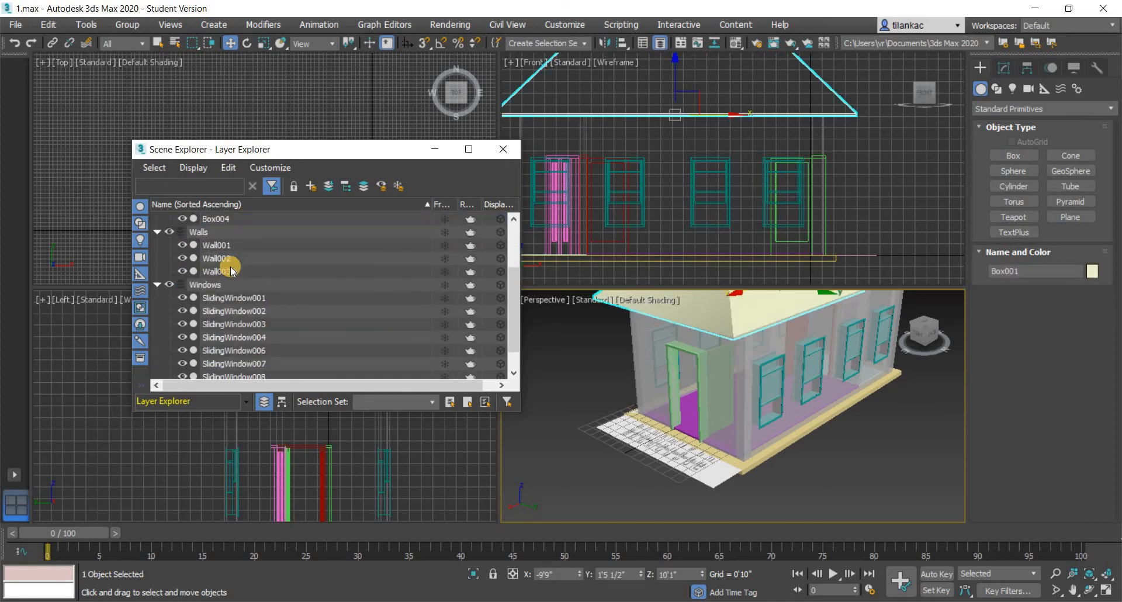
scroll(231, 268, "up", 2)
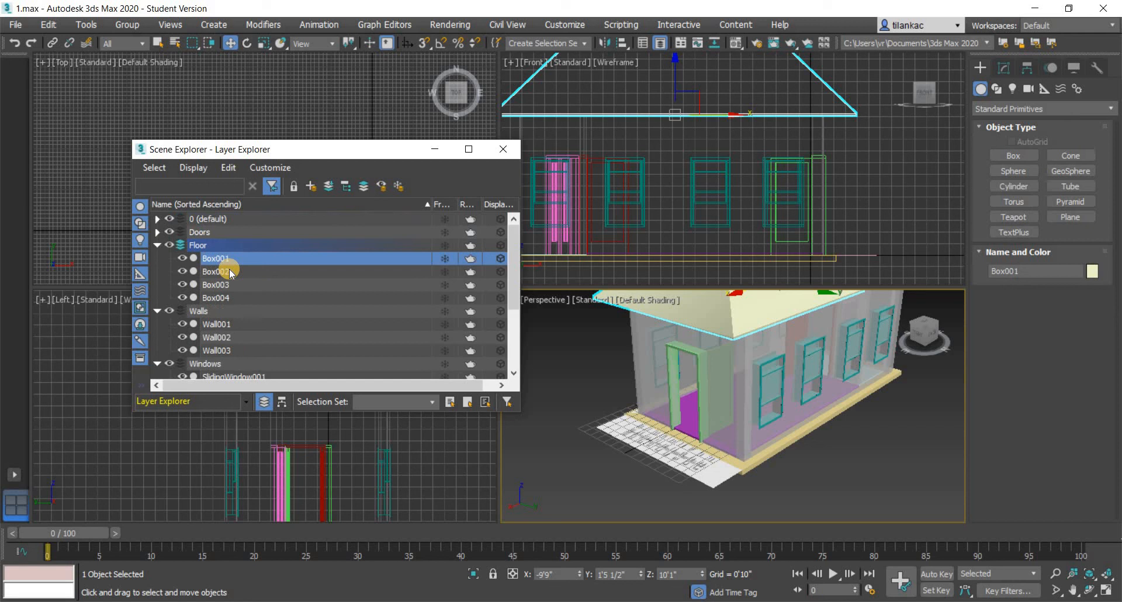
scroll(229, 269, "down", 3)
right_click(233, 371)
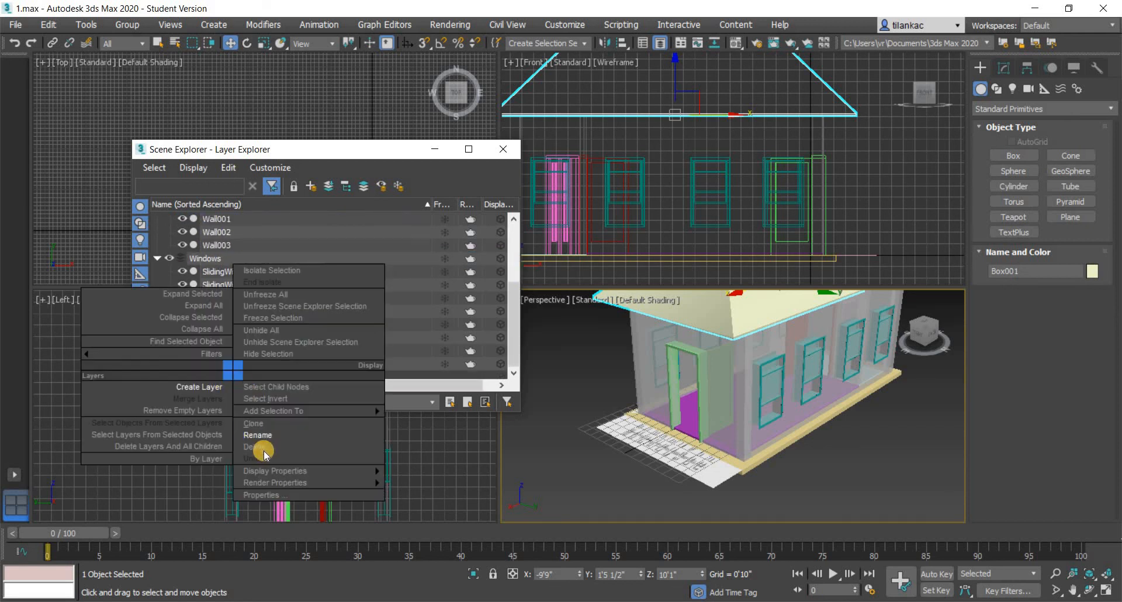
left_click(202, 390)
left_click(257, 390)
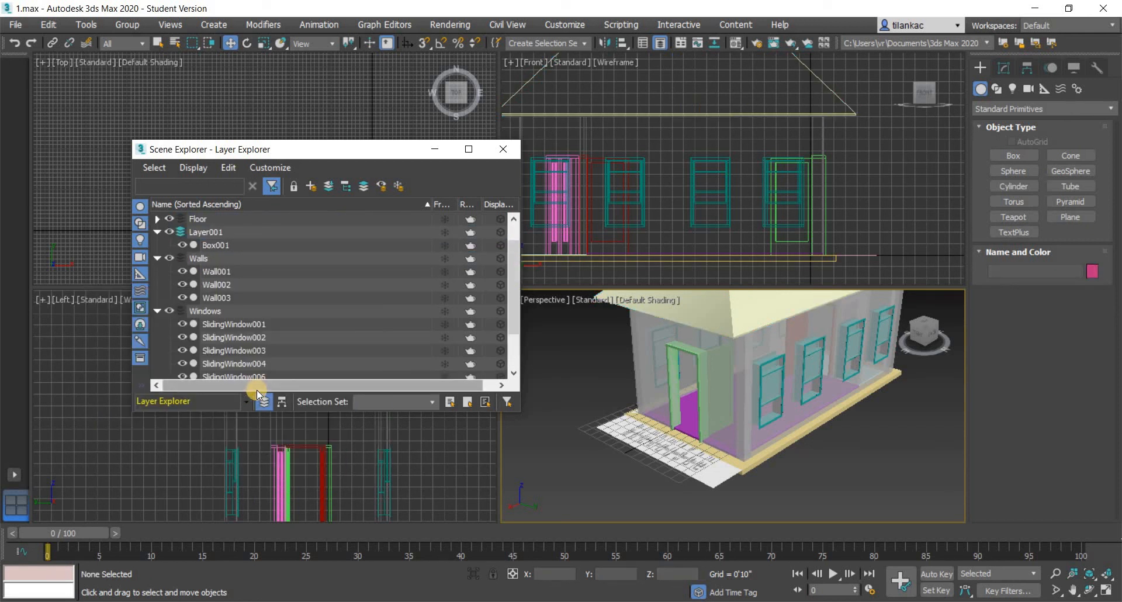
double_click(218, 233)
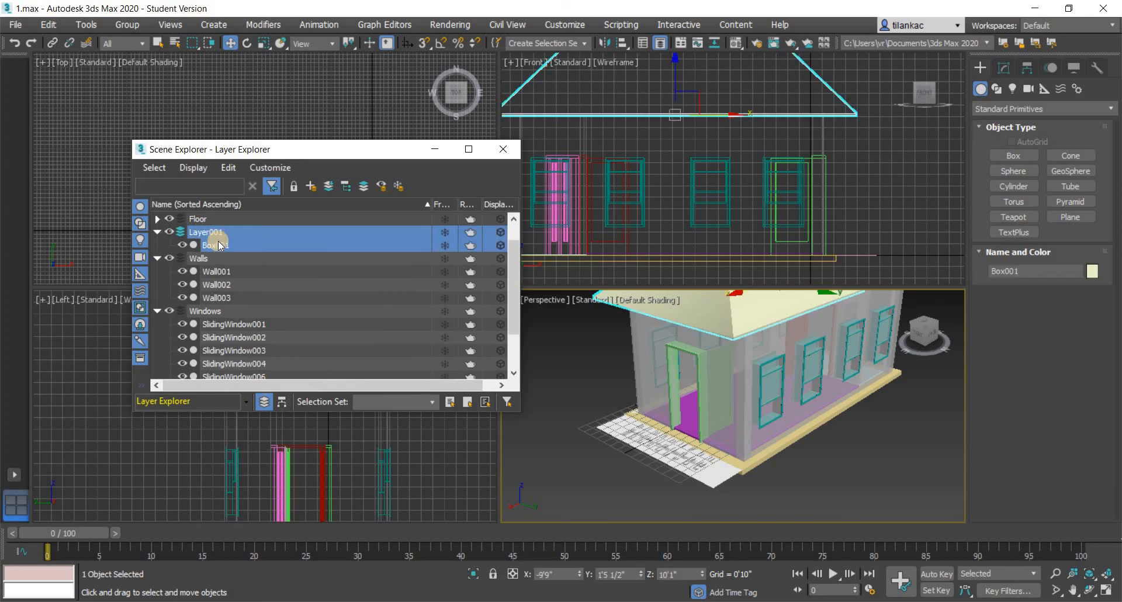
left_click(180, 242)
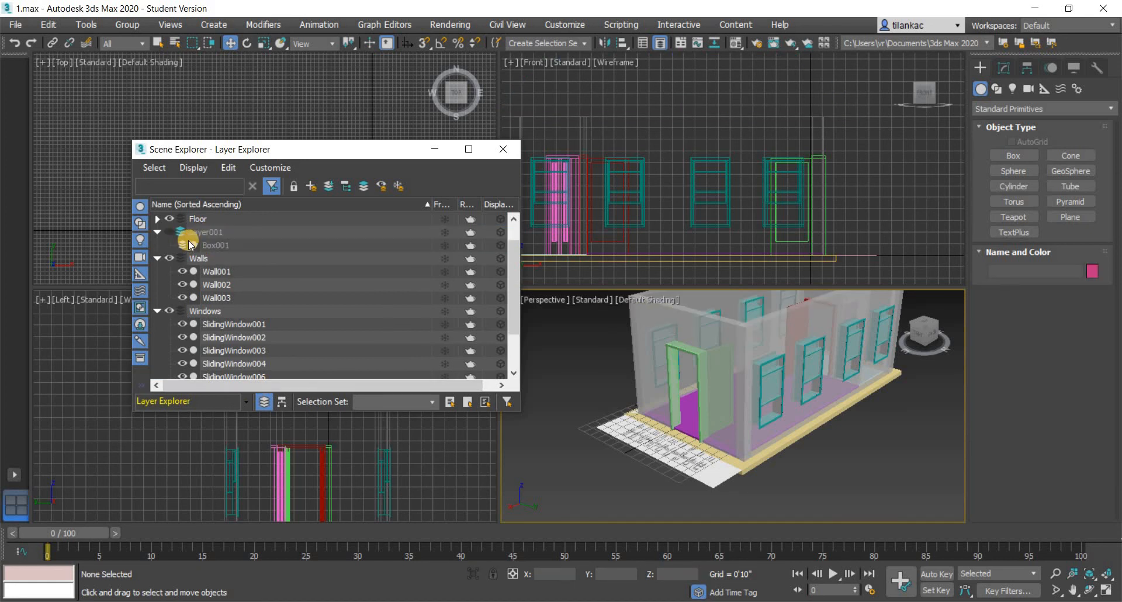
double_click(215, 234)
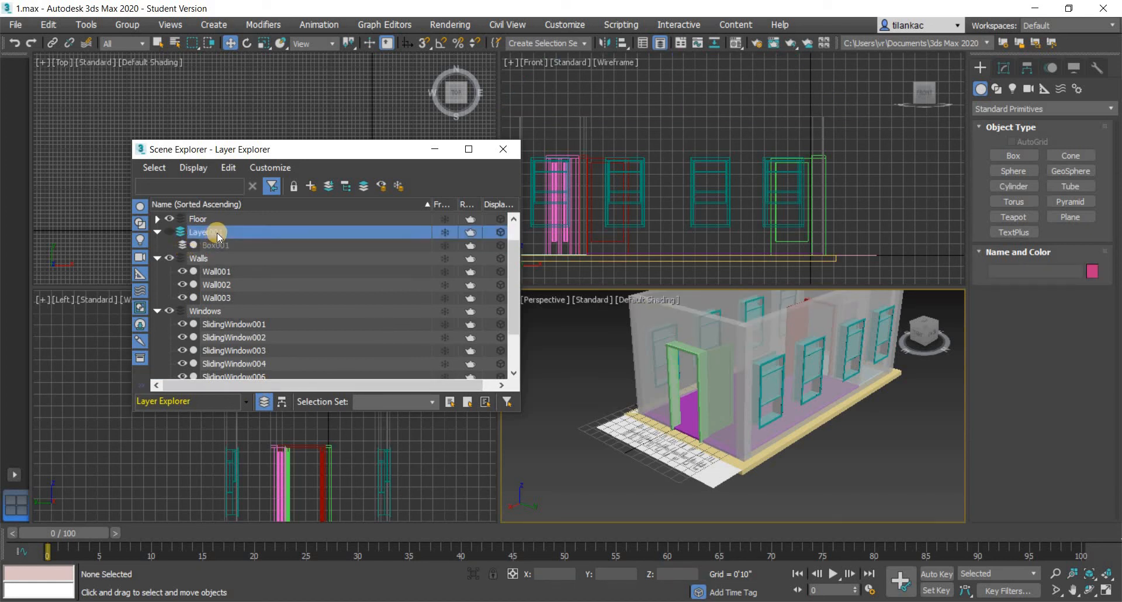
right_click(218, 231)
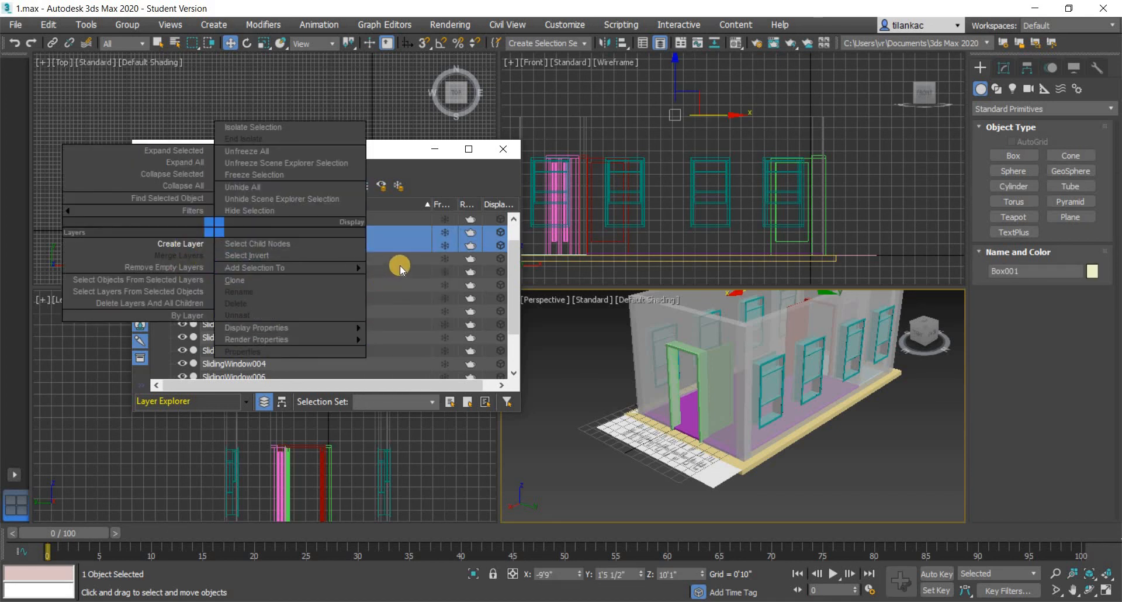
left_click(195, 227)
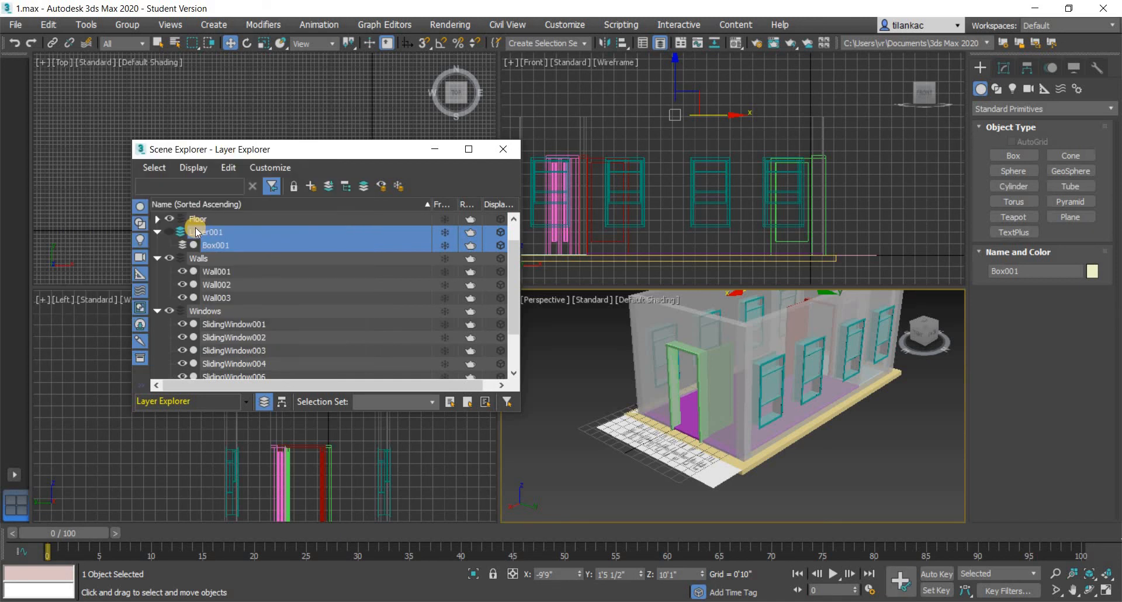
left_click(169, 231)
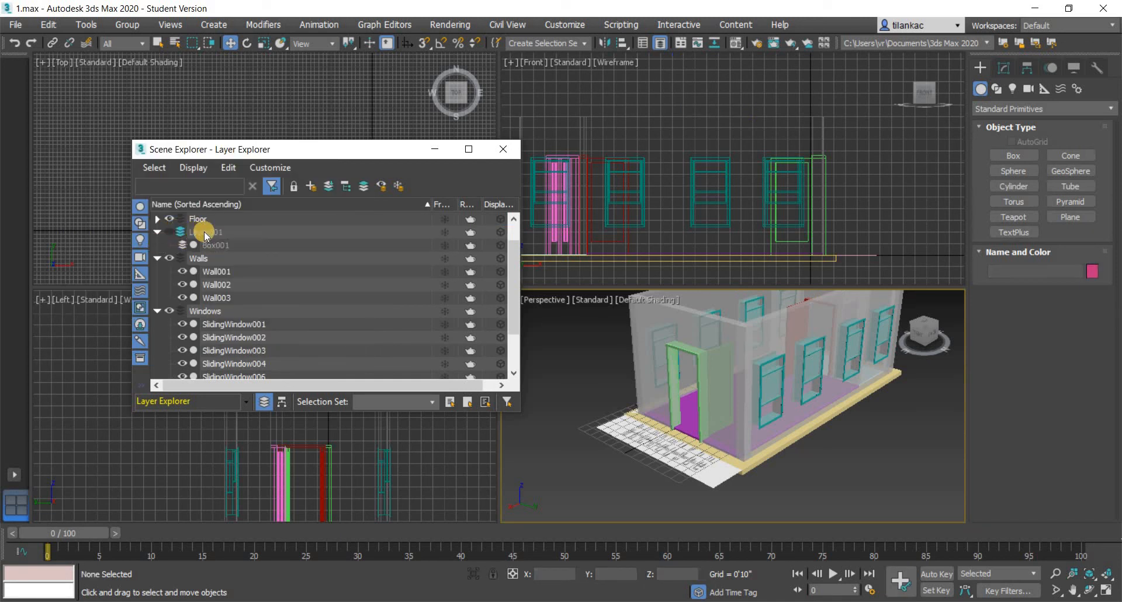
right_click(202, 230)
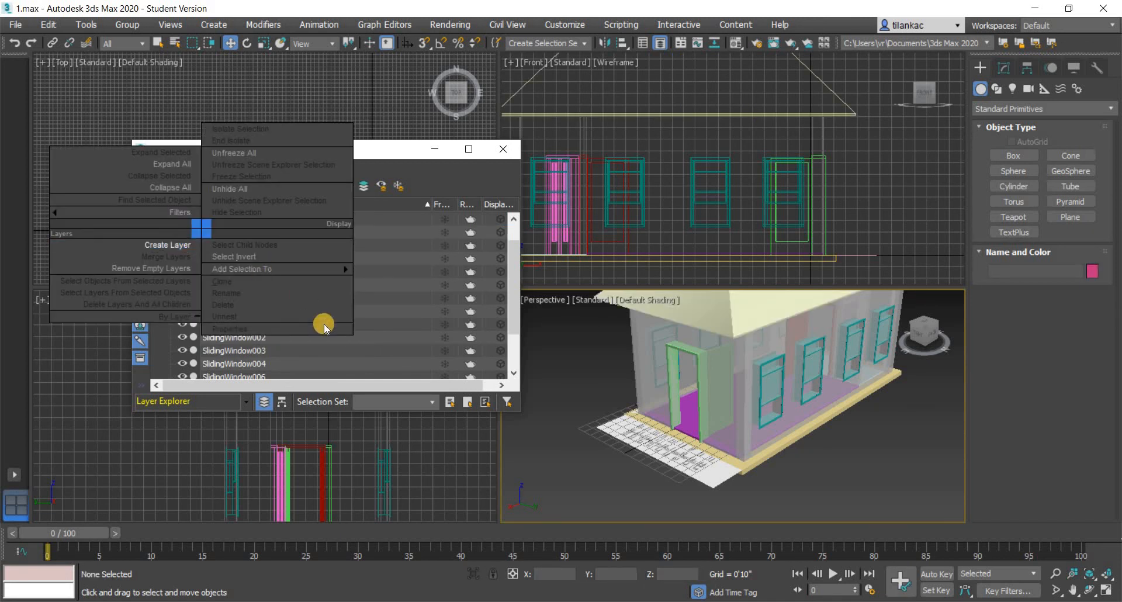
left_click(202, 353)
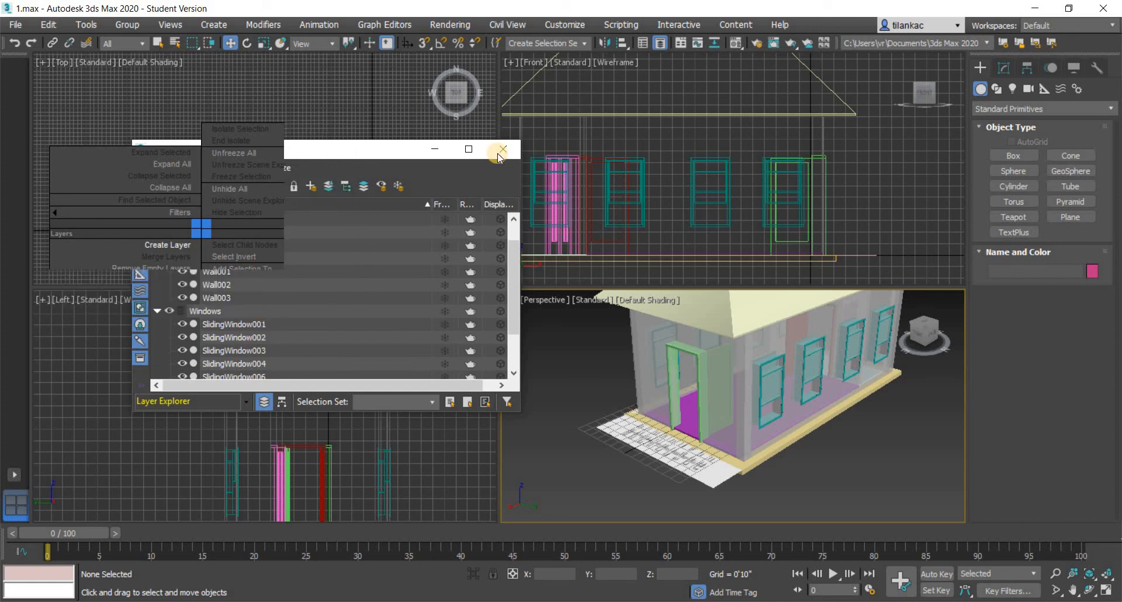
Rename the new layer that holds Box001 as Roof.
left_click(469, 150)
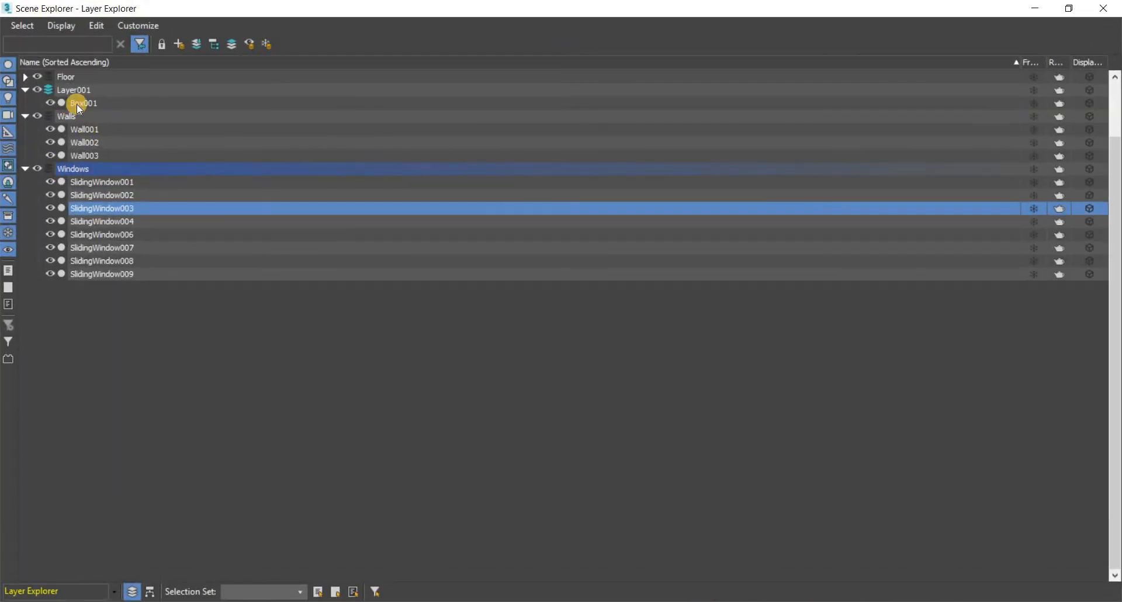
left_click(71, 88)
right_click(156, 110)
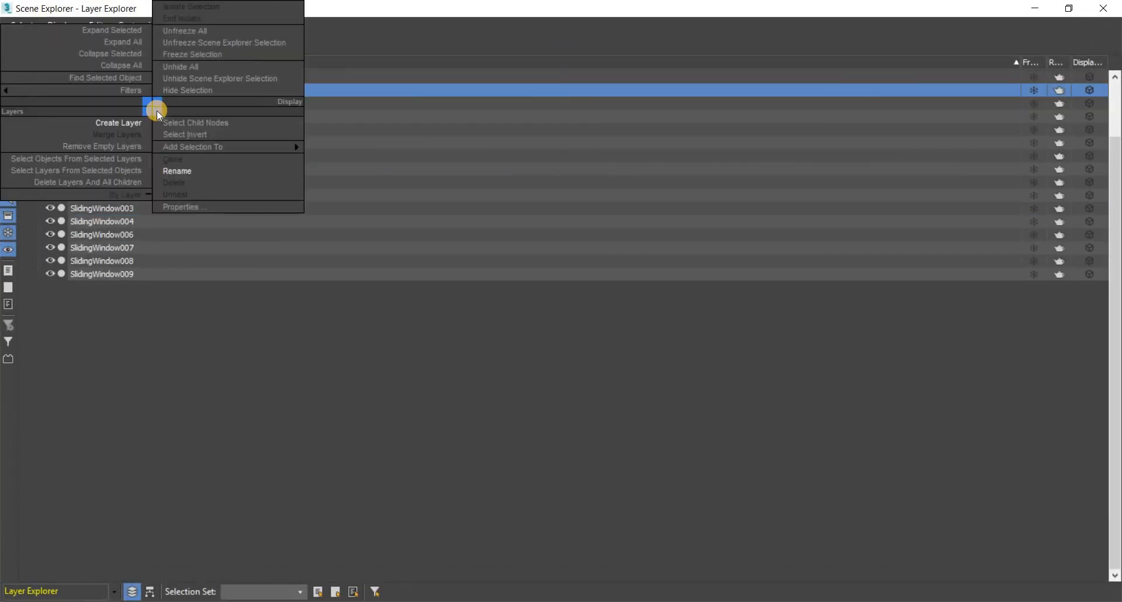
left_click(176, 170)
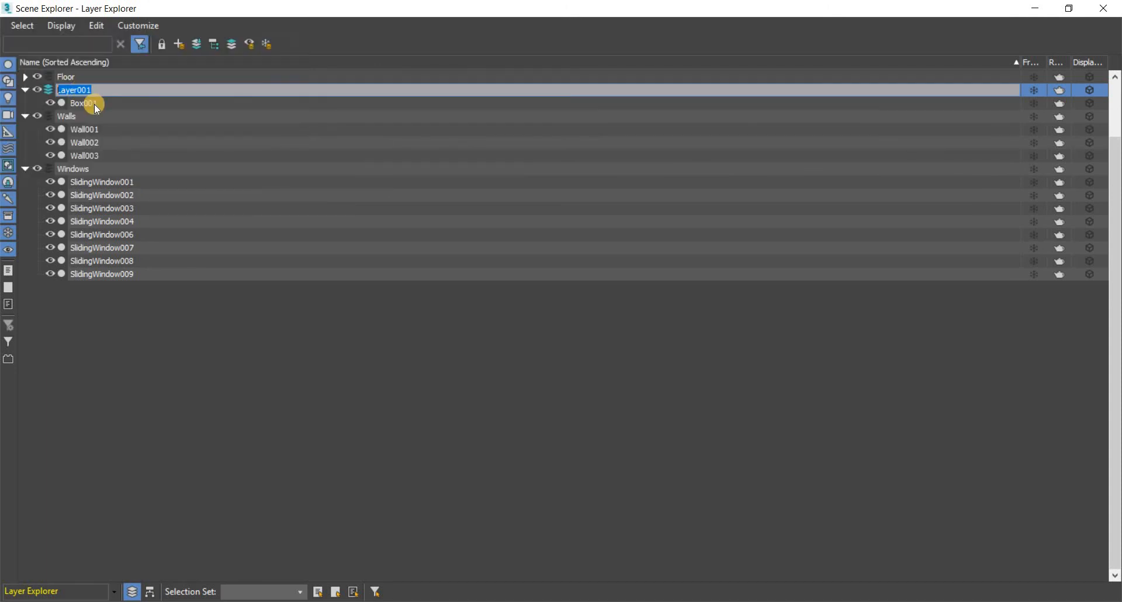
type("Roof")
key("Return")
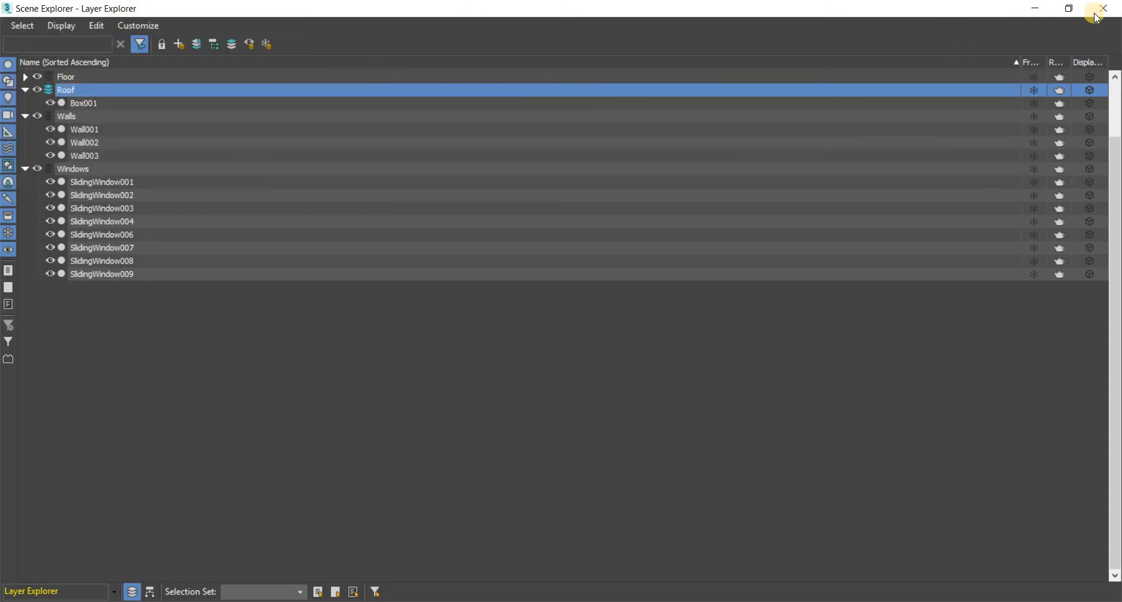
left_click(1069, 8)
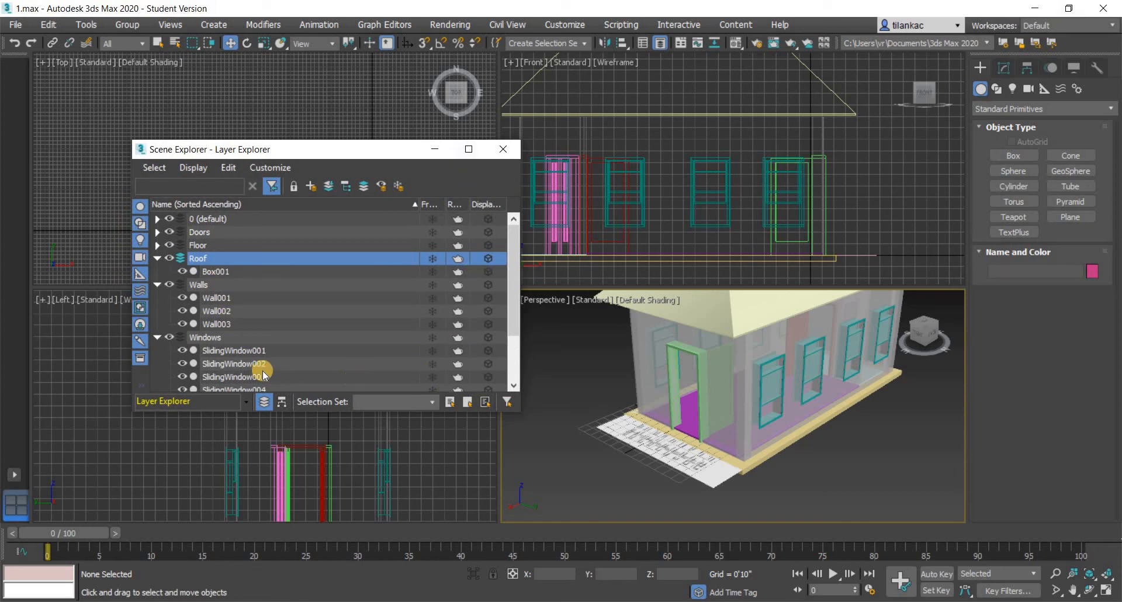
Turn off the see-through display of Wall001, Wall002 and Wall003 so the walls are shaded solid.
left_click(216, 297)
left_click(224, 325, "shift")
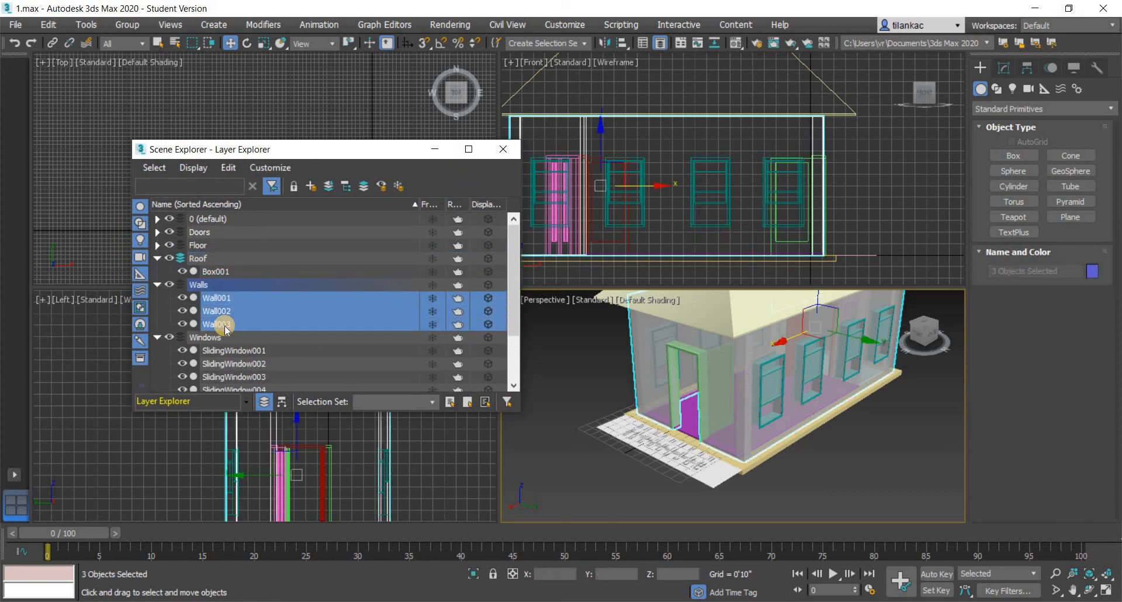
right_click(224, 325)
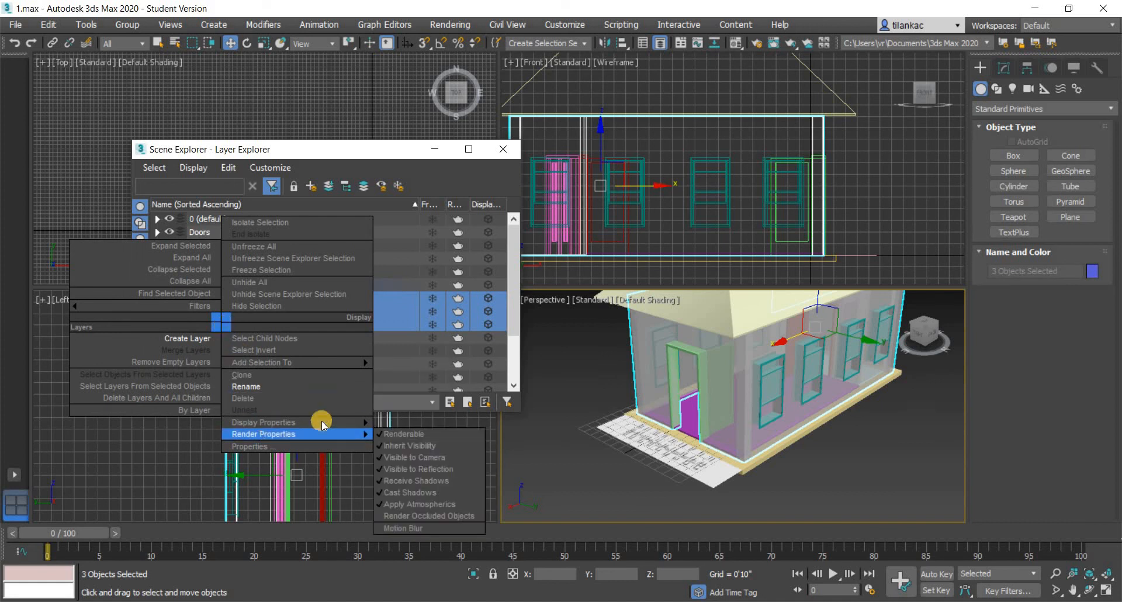
mouse_move(321, 422)
left_click(412, 420)
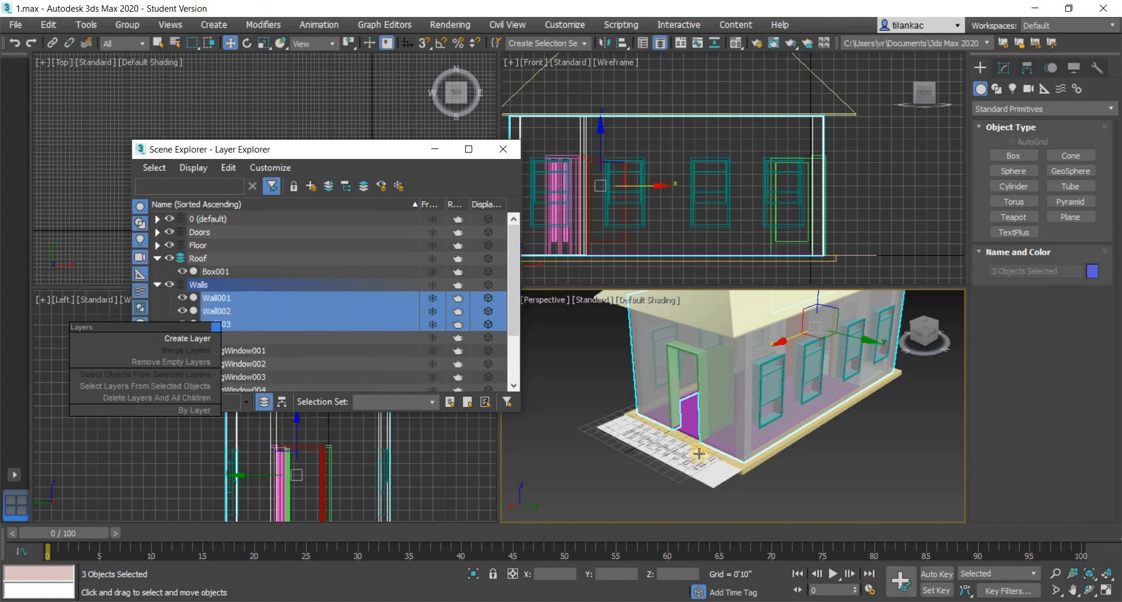
left_click(639, 461)
middle_click_drag(656, 441, 686, 441)
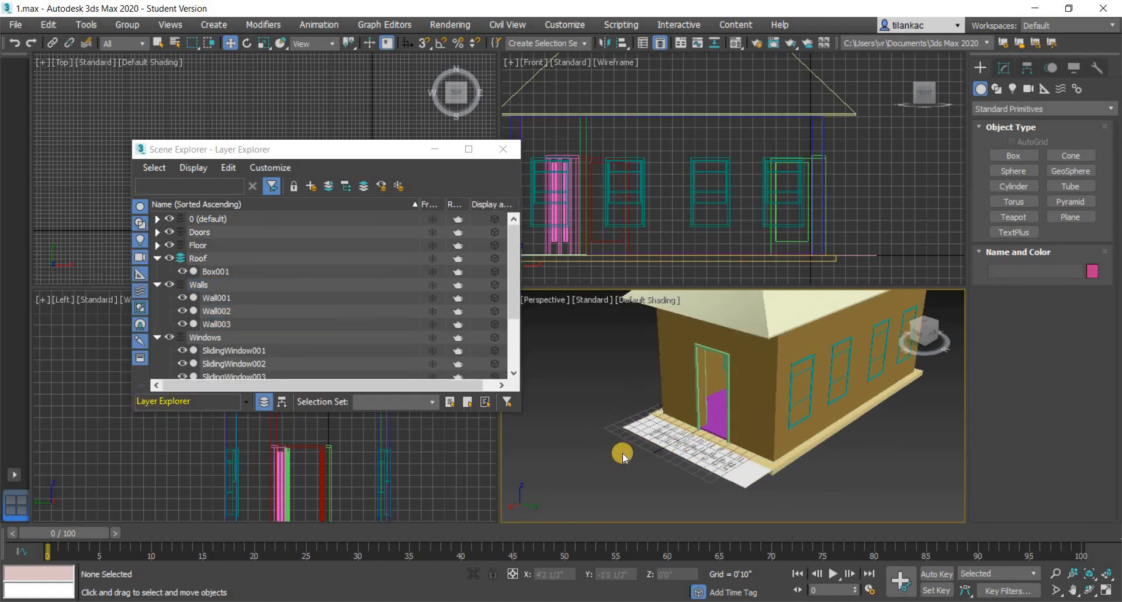